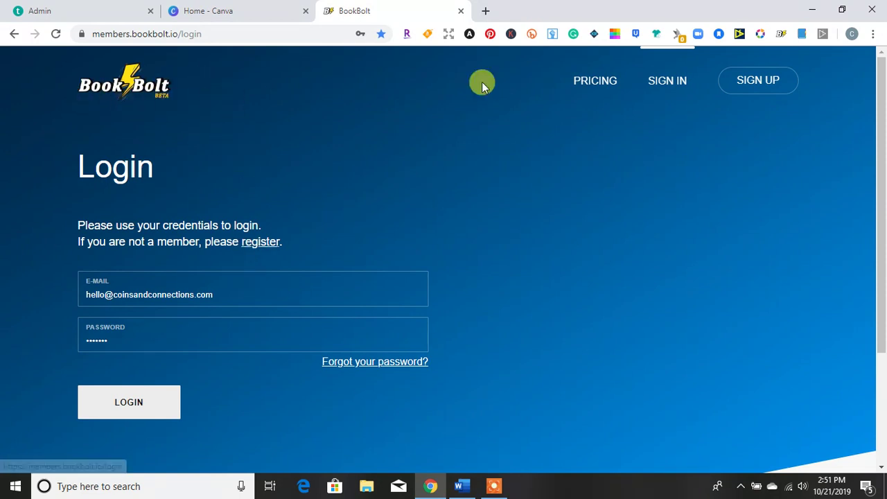
- View the subscription pricing plans, and log in to the member account with the prefilled credentials
click(600, 85)
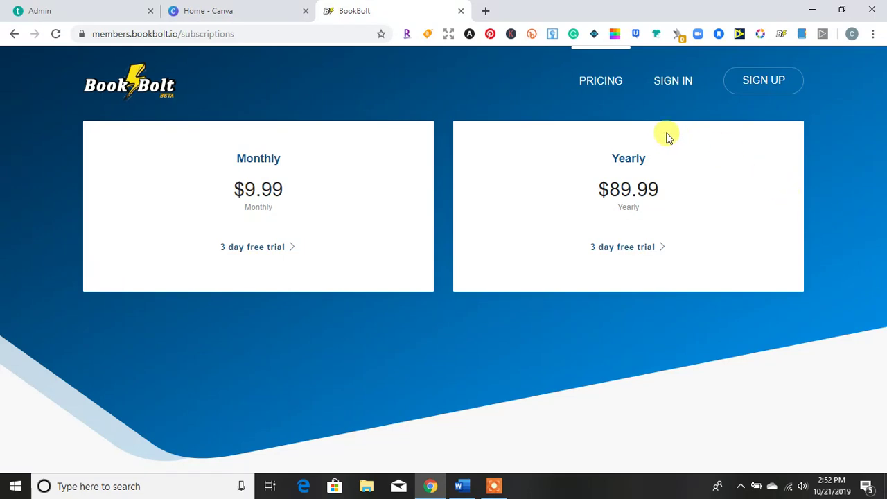
click(663, 83)
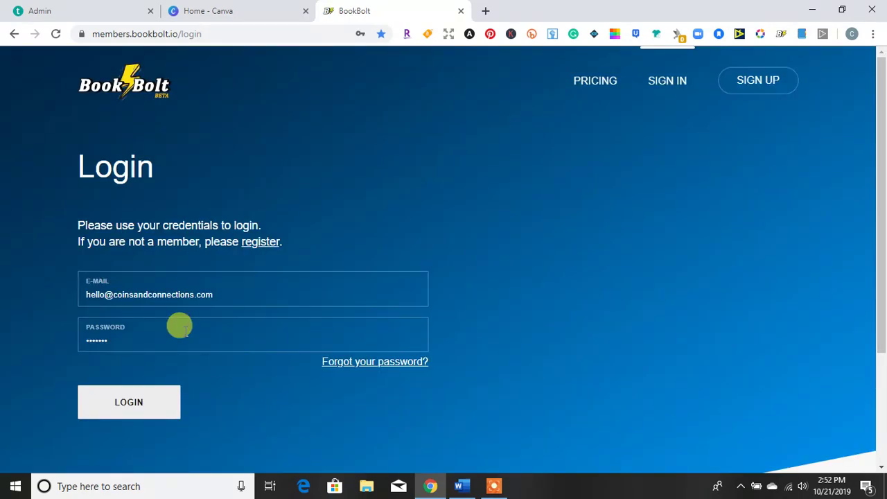
click(147, 404)
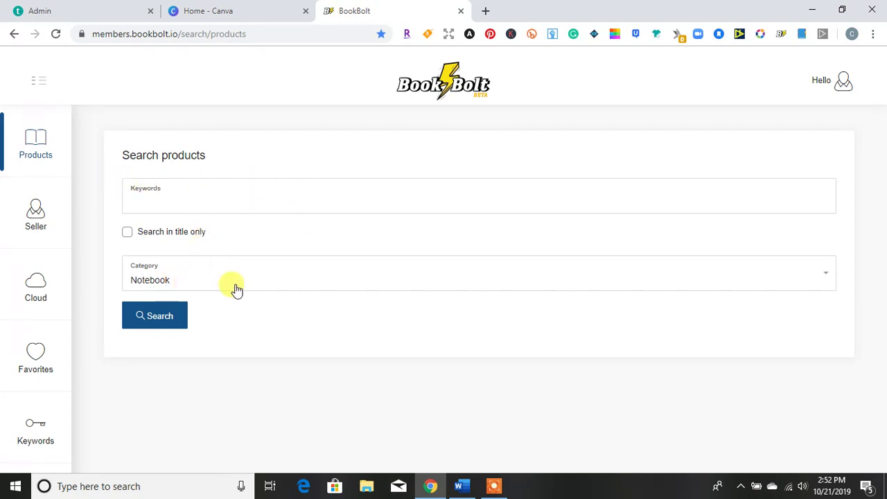
- Look over the product category options, the Seller, Cloud, Favorites and Keywords sections, and the tools listed under the account
click(825, 277)
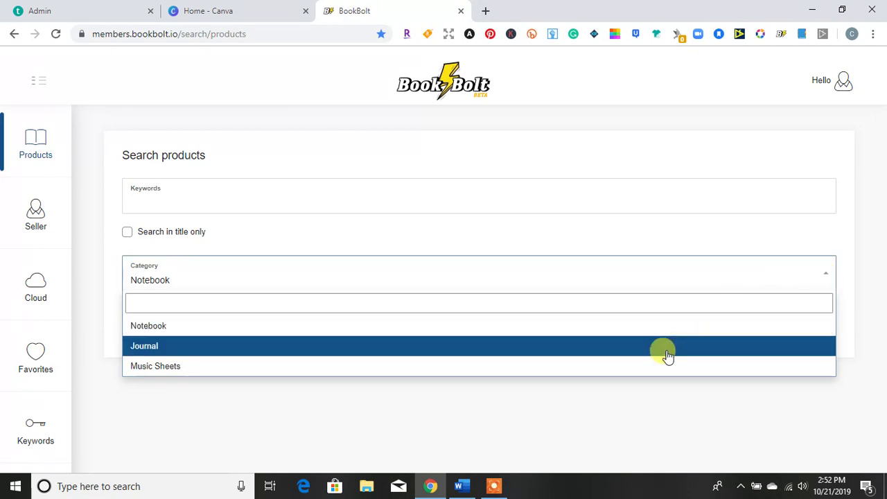
click(24, 219)
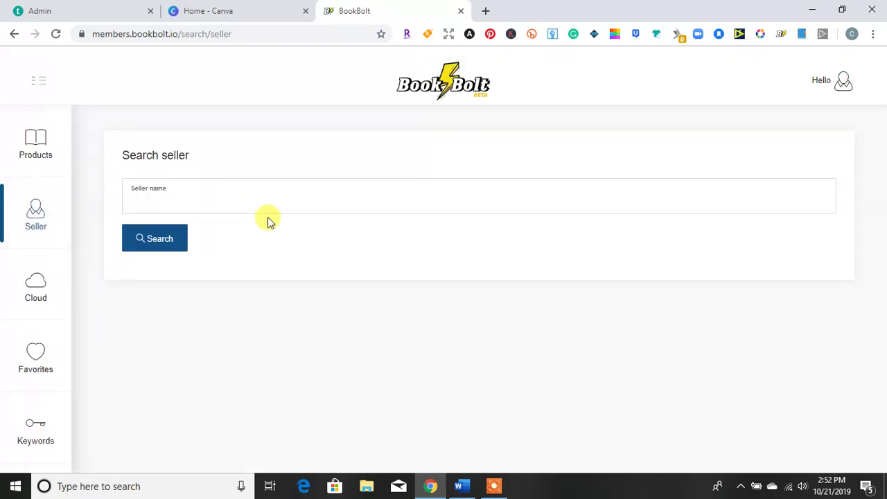
click(42, 297)
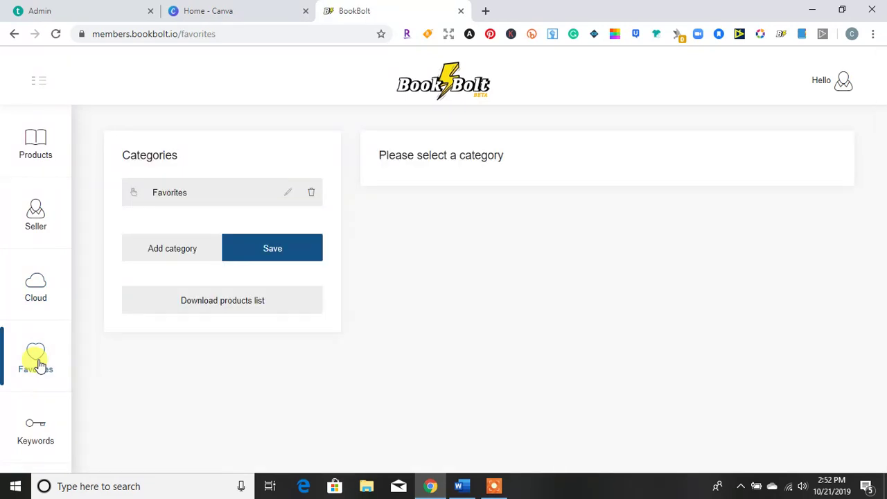
click(25, 439)
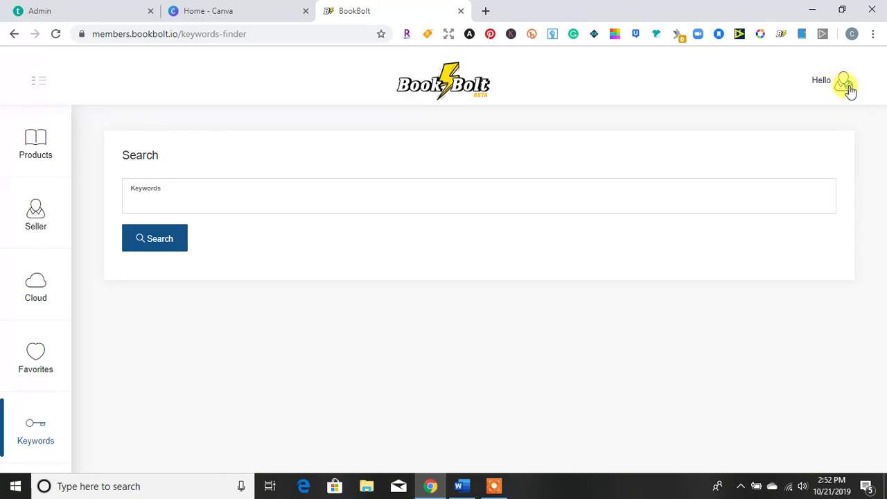
click(848, 89)
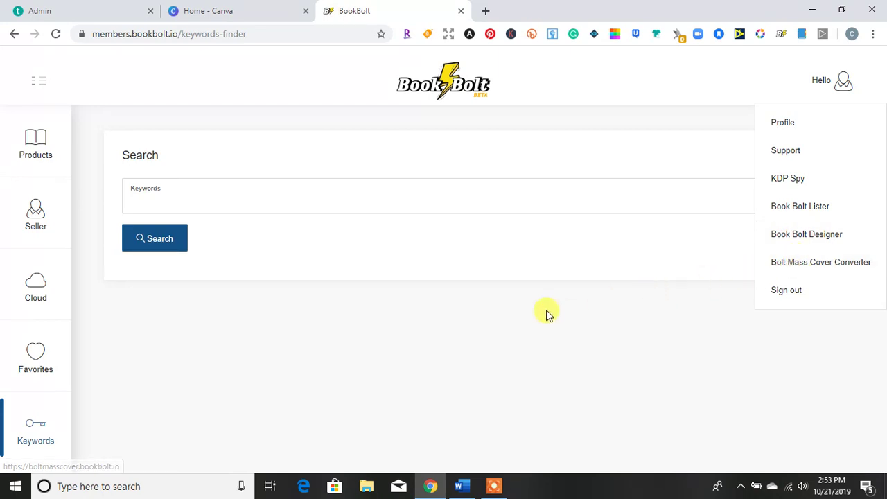
- Return to the product search and set its category to Journal
click(33, 146)
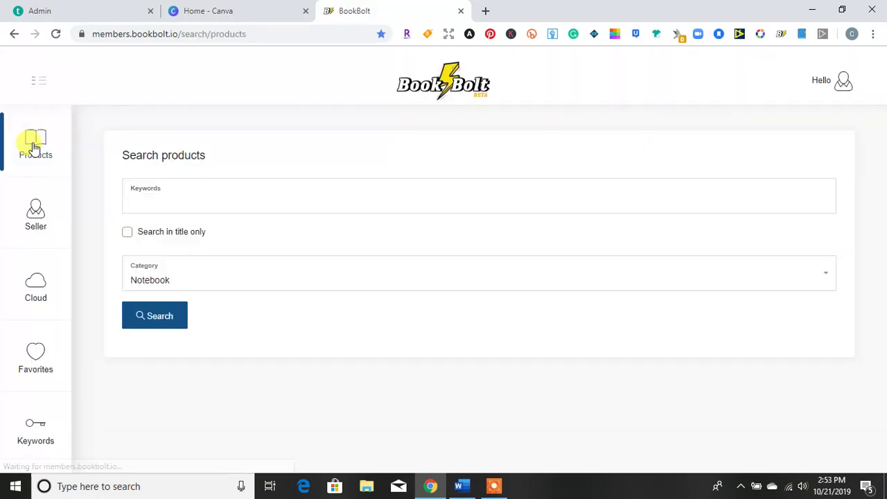
click(203, 280)
click(186, 347)
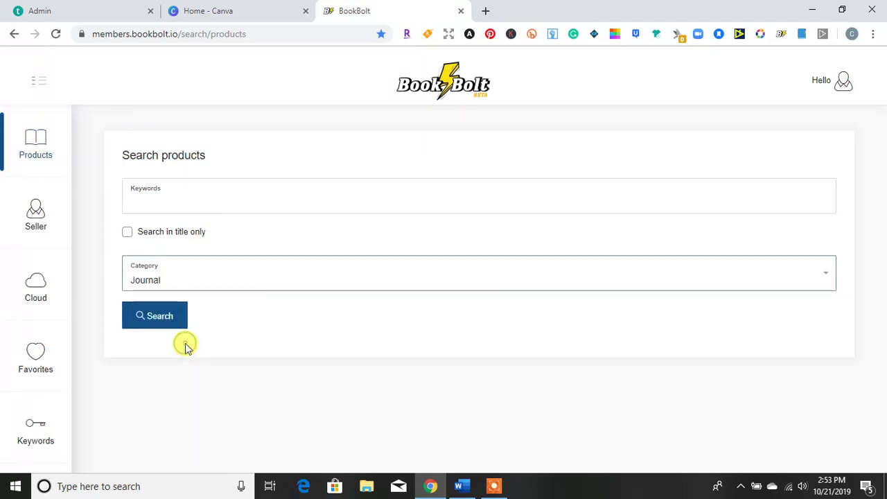
click(208, 197)
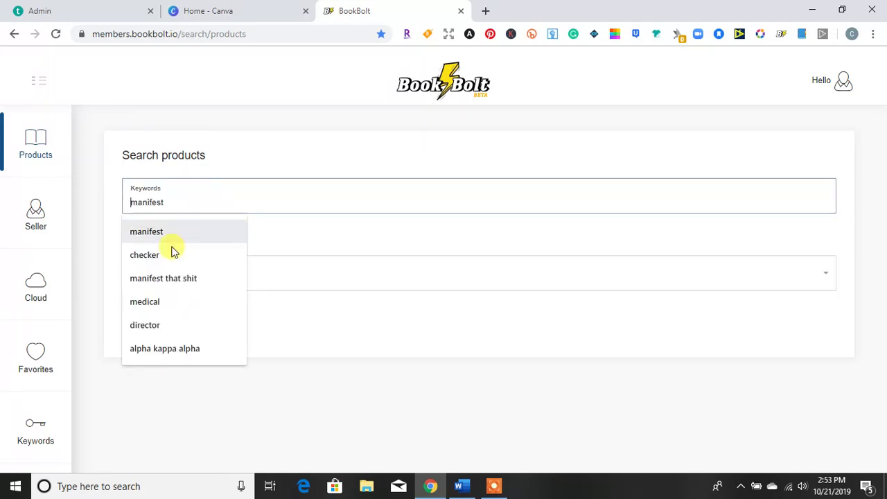
click(285, 364)
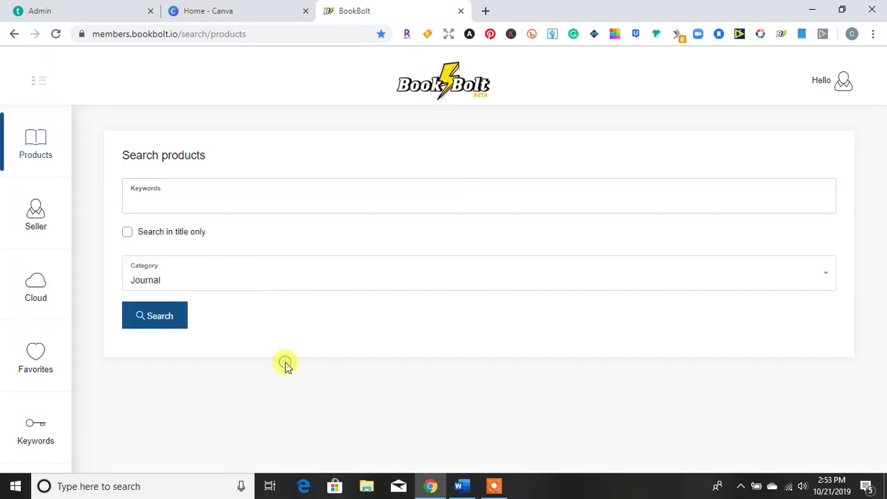
- Run the product search with the keyword "doctor"
click(179, 203)
text(docgtor)
key(BackSpace)
key(BackSpace)
key(BackSpace)
key(BackSpace)
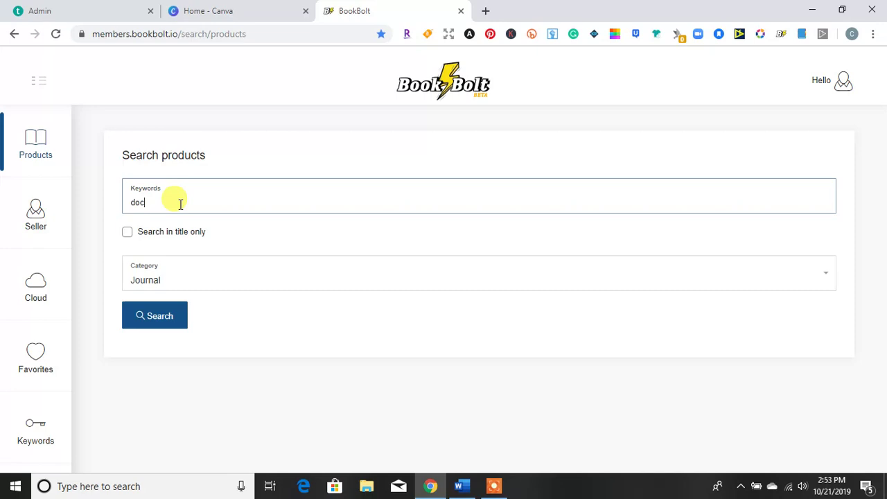
text(tor)
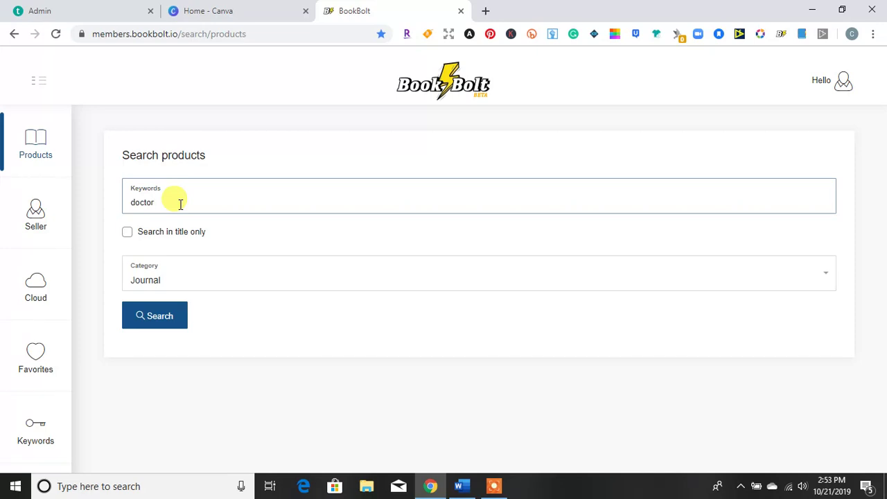
click(143, 315)
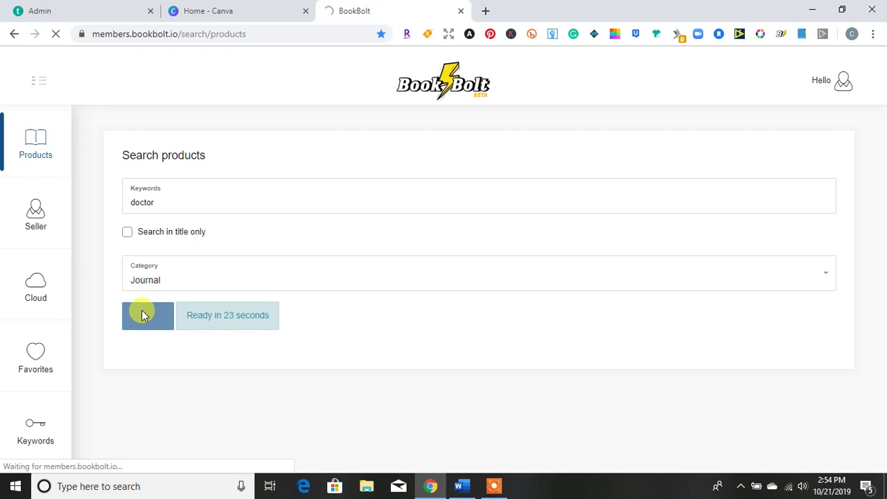
mouse_move(495, 491)
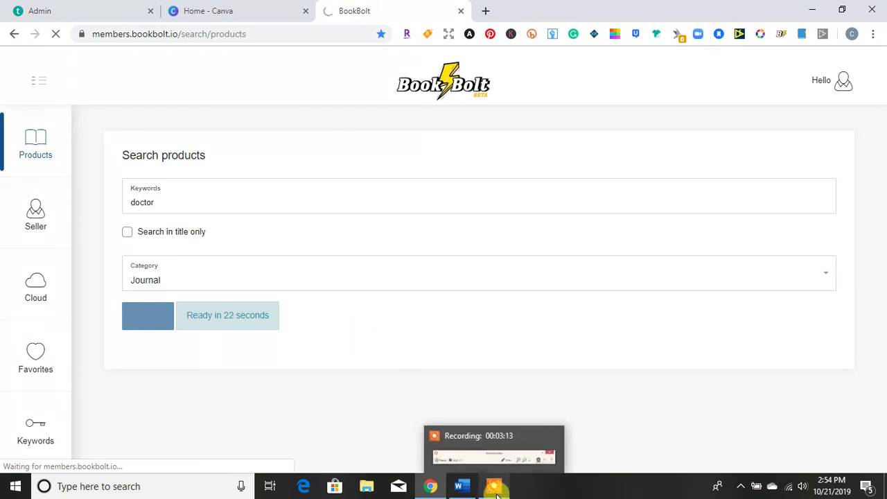
mouse_move(485, 440)
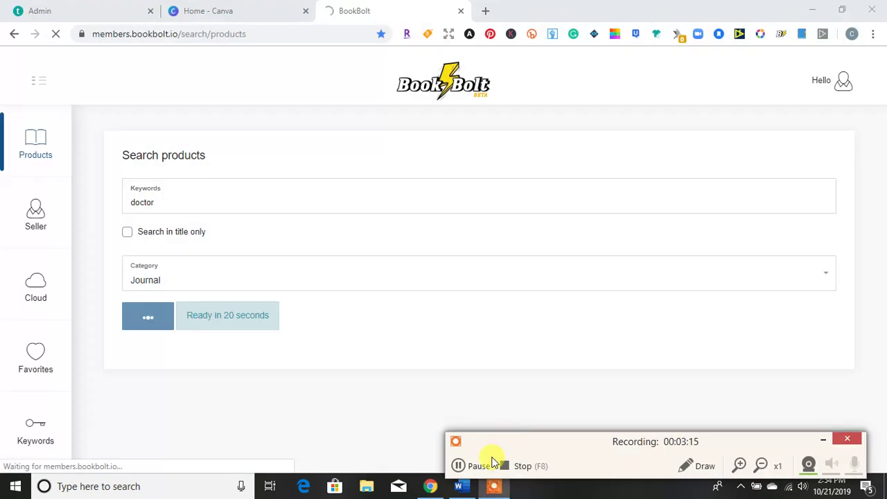
click(459, 464)
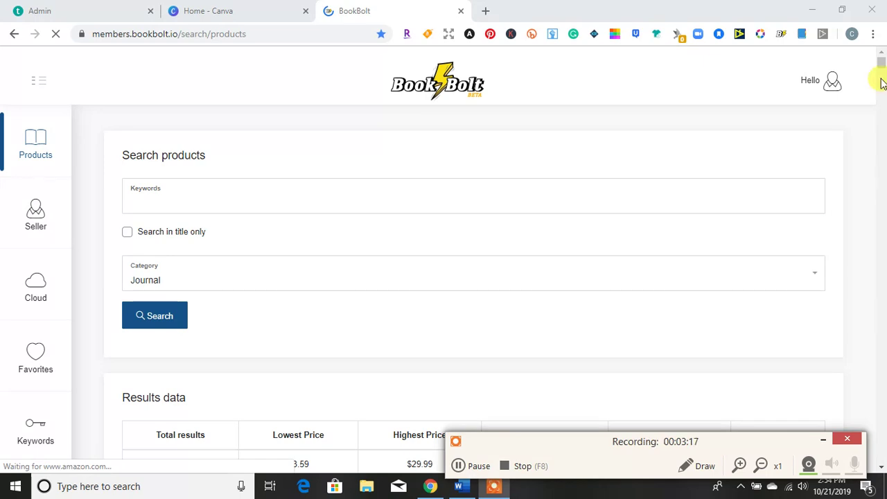
- Examine the doctor journal results: price and BSR summary, keyword counts, and each book's reviews, price, BSR and estimated monthly sales
scroll(881, 82, down, 5)
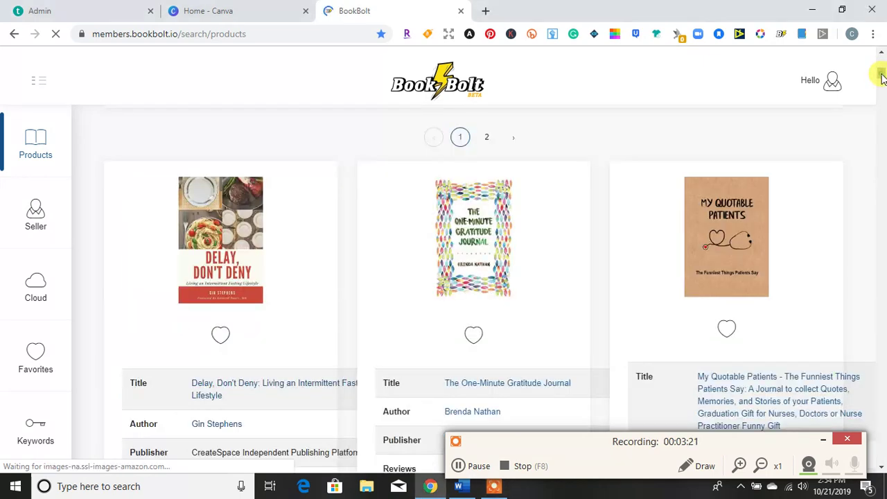
drag(882, 78, 884, 74)
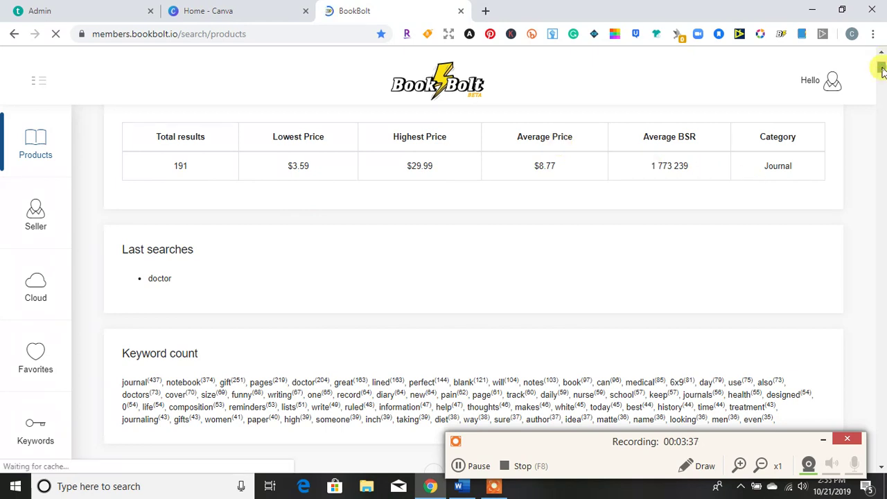
drag(882, 69, 882, 73)
scroll(798, 125, down, 1)
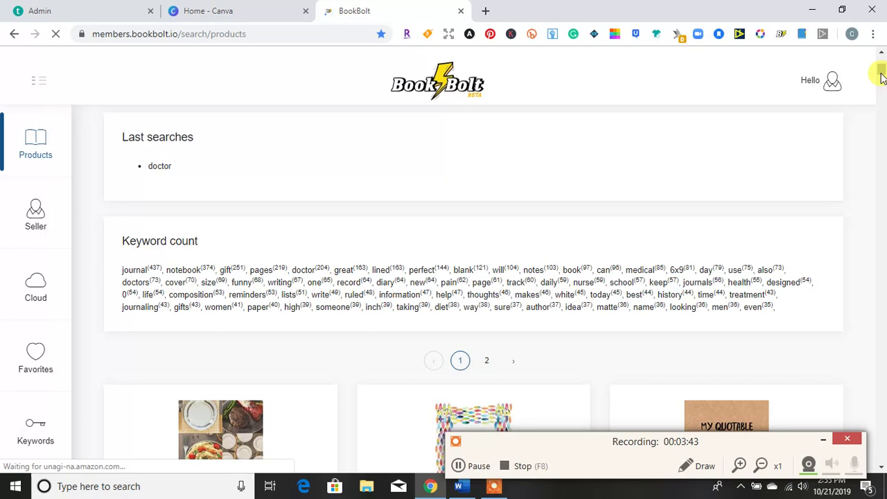
drag(881, 73, 882, 82)
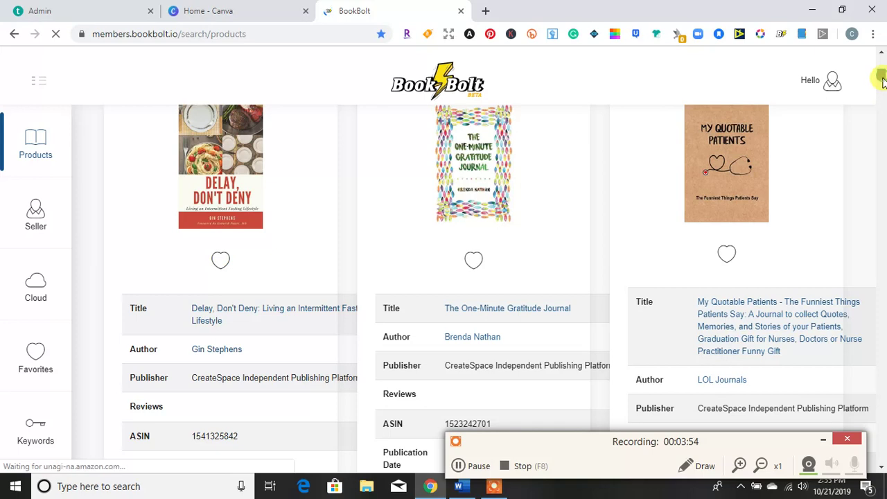
drag(882, 80, 882, 84)
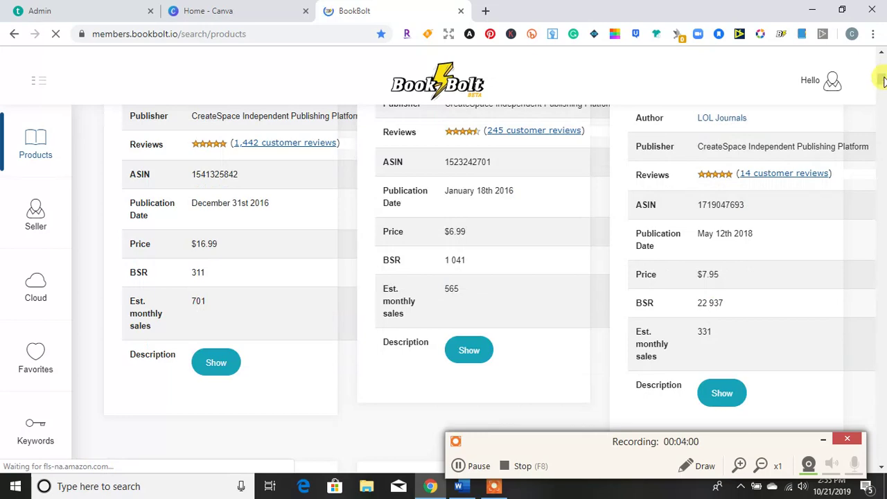
drag(882, 82, 882, 103)
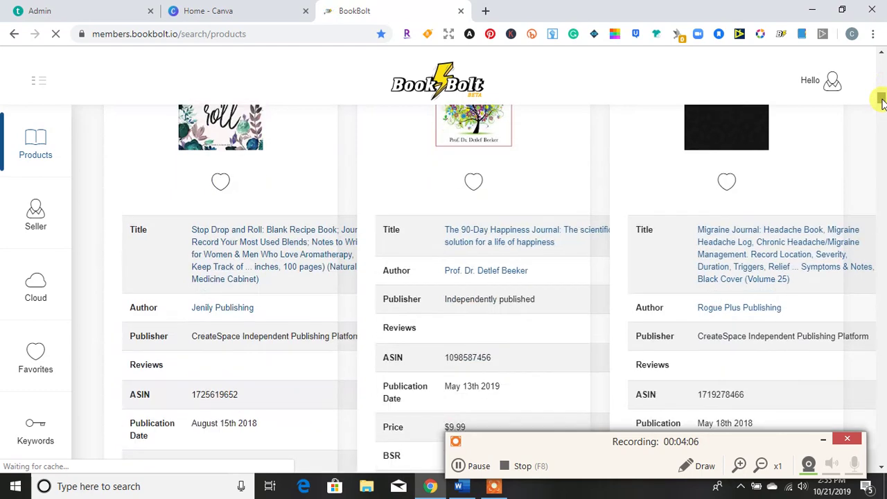
drag(882, 103, 882, 115)
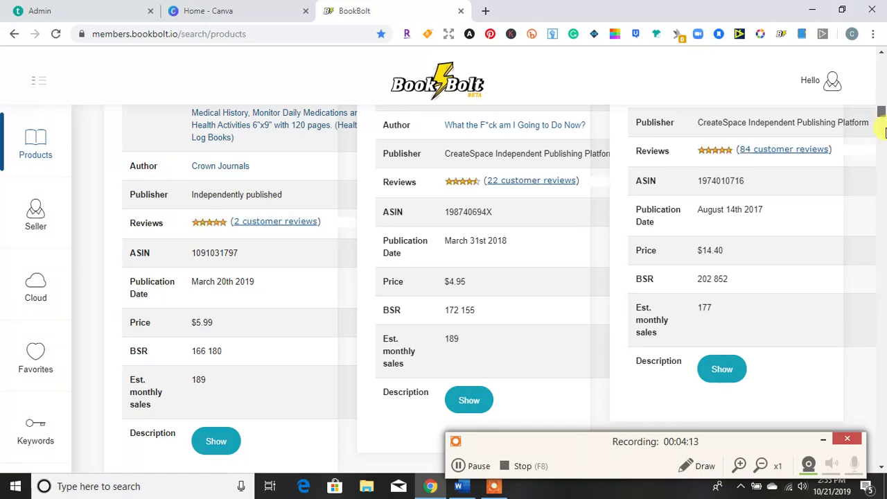
mouse_move(881, 131)
mouse_down()
mouse_move(881, 155)
mouse_move(873, 112)
mouse_move(883, 134)
mouse_up()
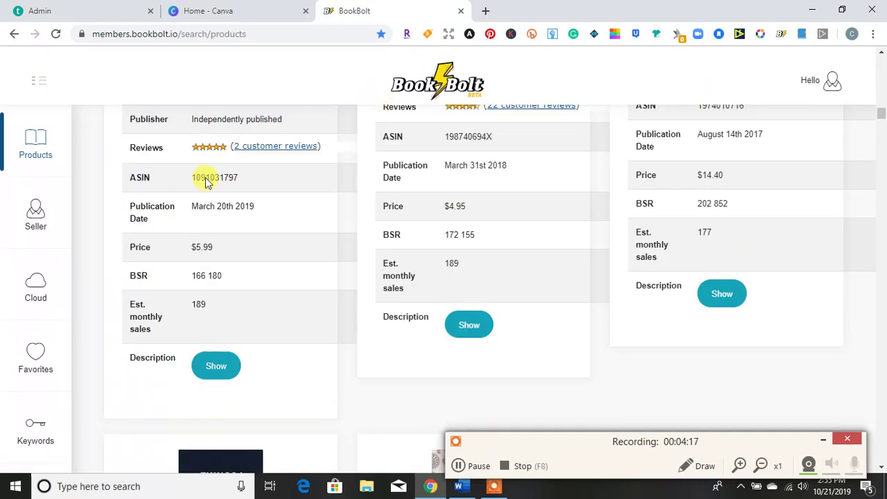
scroll(881, 78, up, 1)
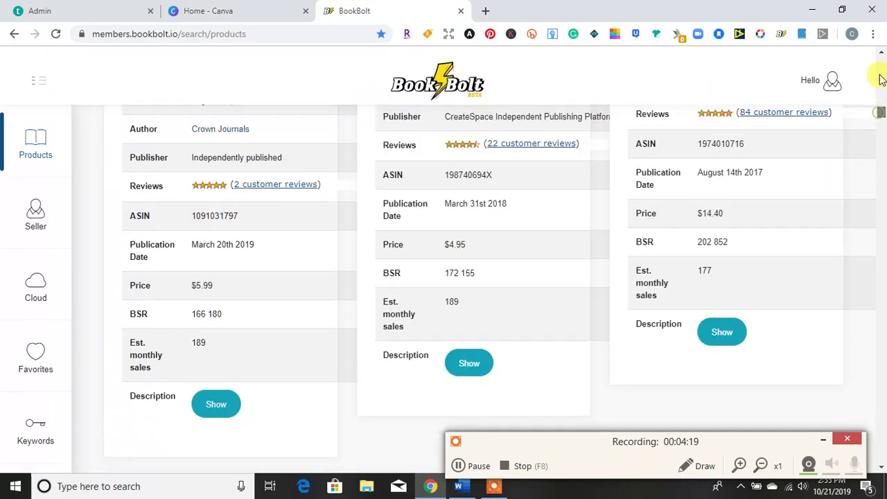
- Search the products in the Notebook category for the keyword "coloring book"
click(878, 58)
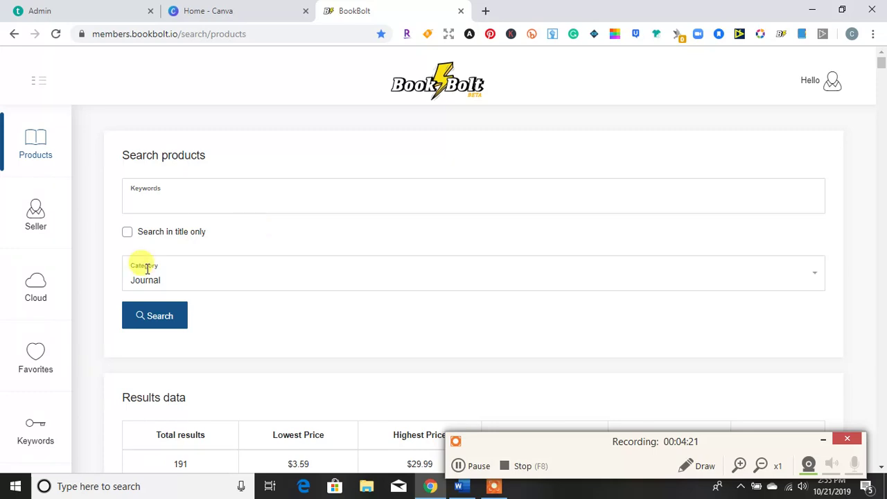
click(169, 280)
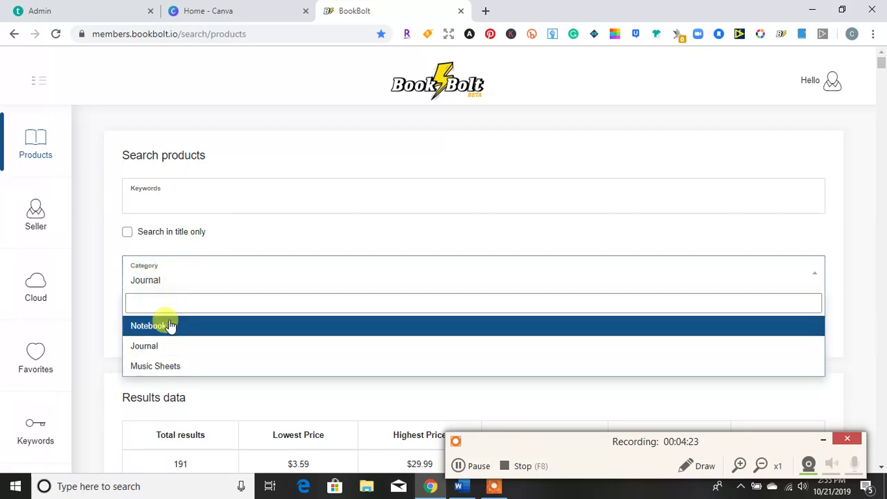
click(170, 326)
click(177, 191)
text(c)
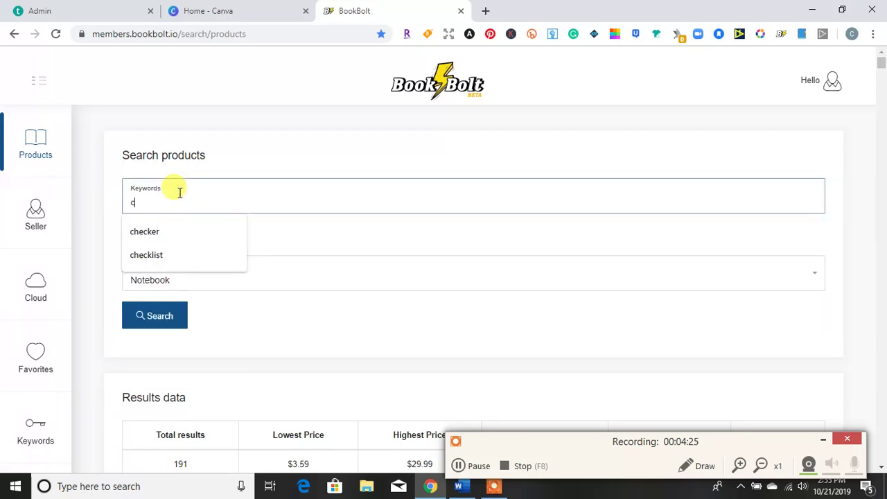
text(oloring book)
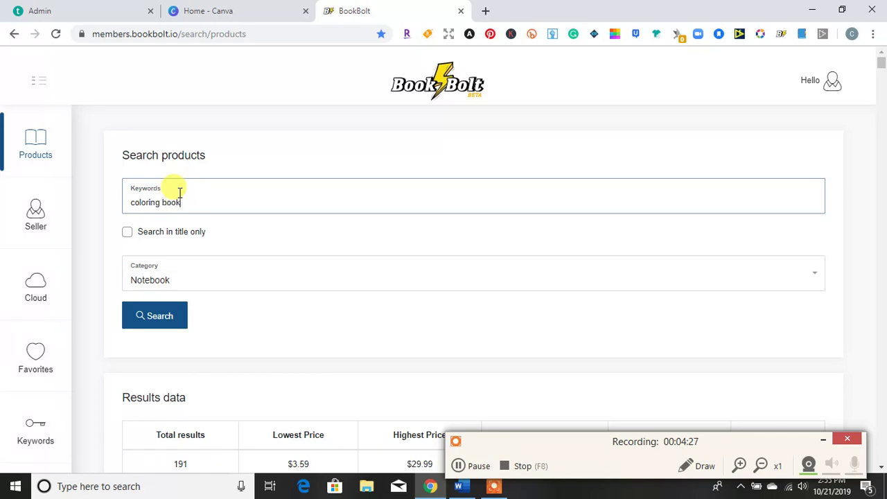
key(Return)
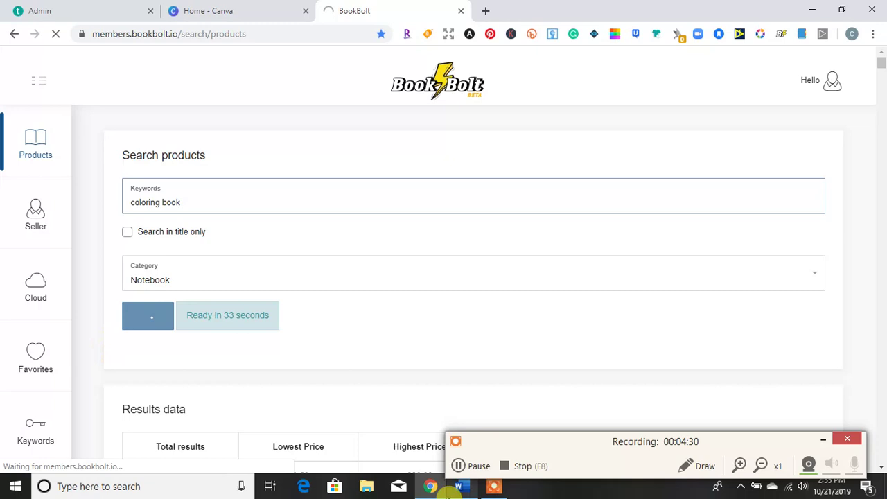
- Examine the coloring book notebook results: price and BSR summary, keyword counts, and each book's reviews, price, BSR and estimated monthly sales
scroll(159, 354, down, 5)
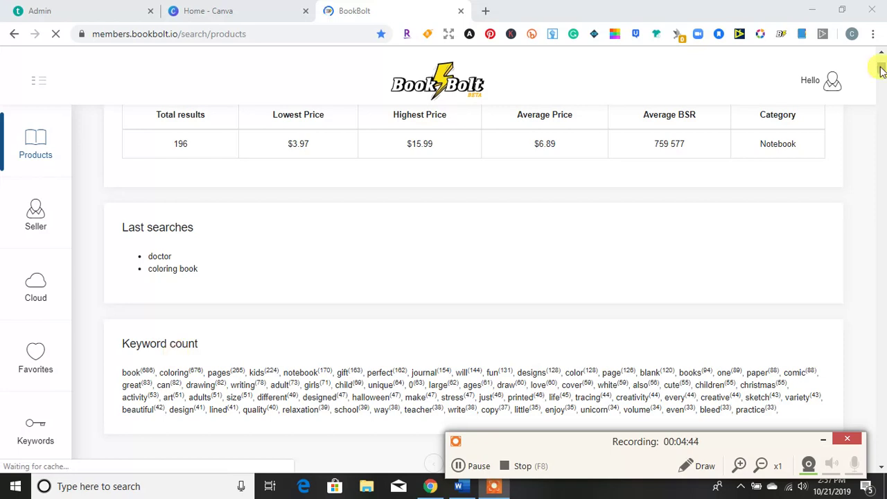
scroll(483, 312, down, 2)
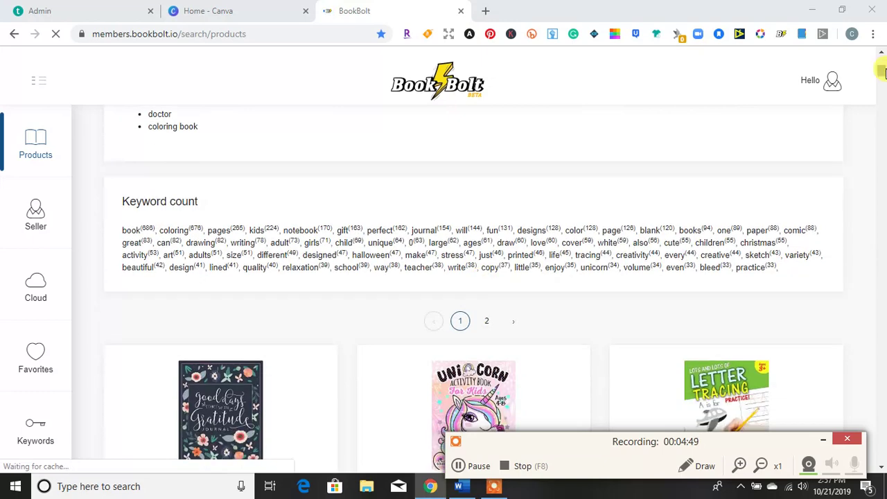
drag(882, 71, 882, 77)
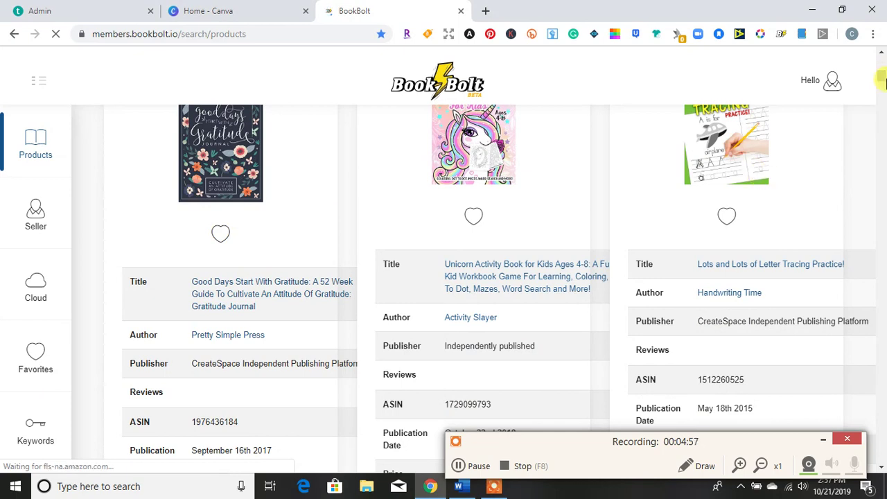
drag(881, 77, 882, 124)
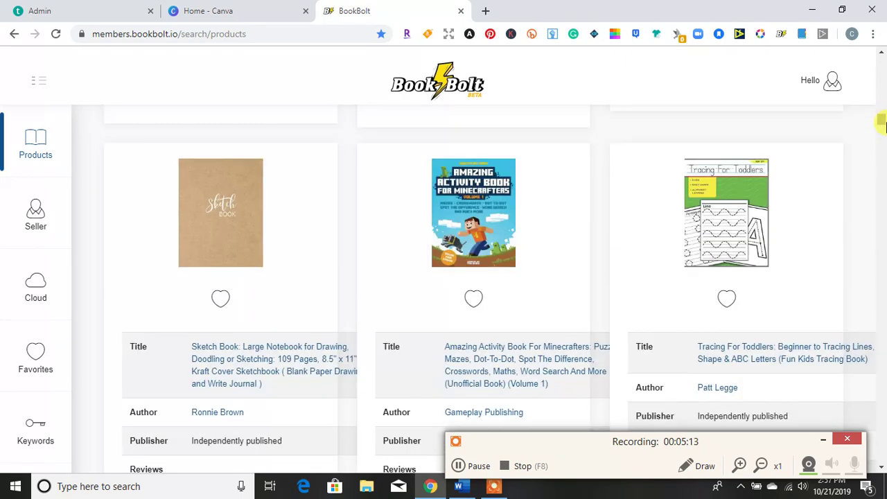
mouse_move(765, 193)
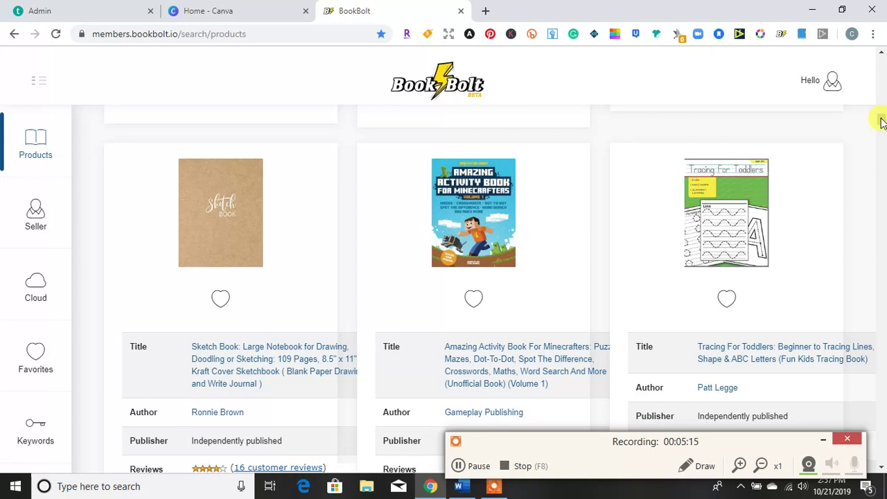
drag(882, 121, 882, 177)
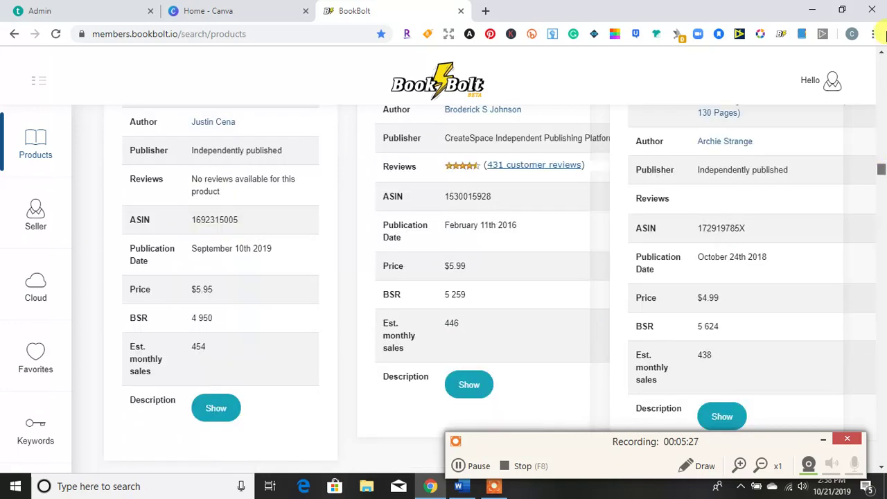
- Run the keyword finder with the keyword "sneaker"
click(32, 428)
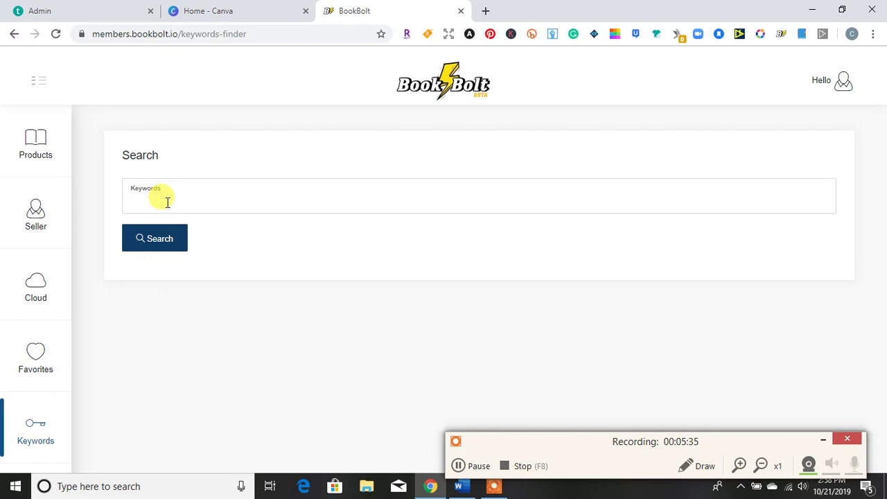
click(143, 202)
text(sneaker)
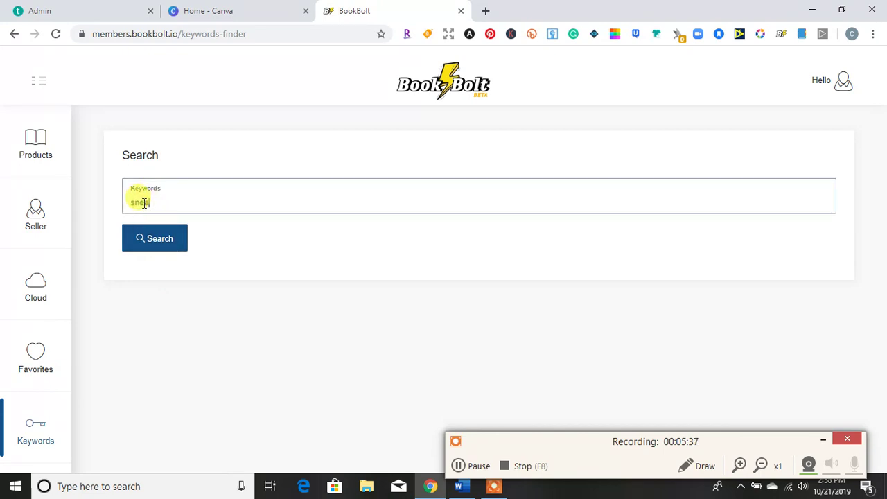
click(144, 237)
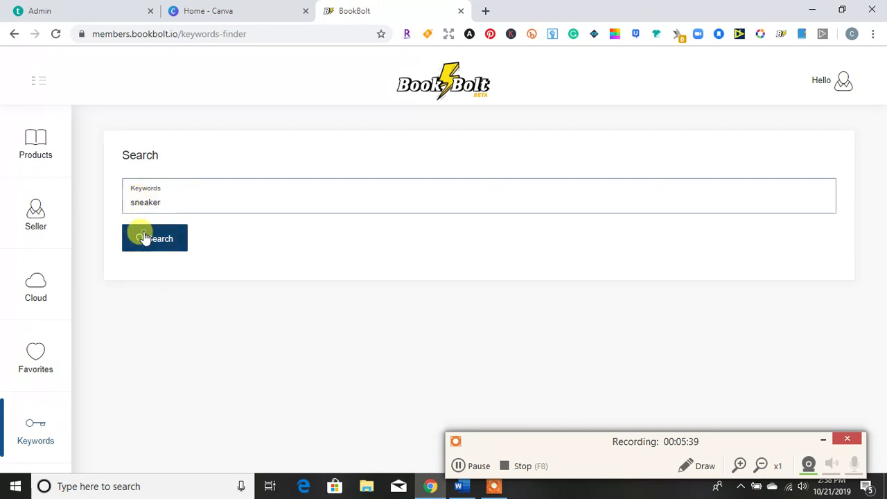
click(459, 466)
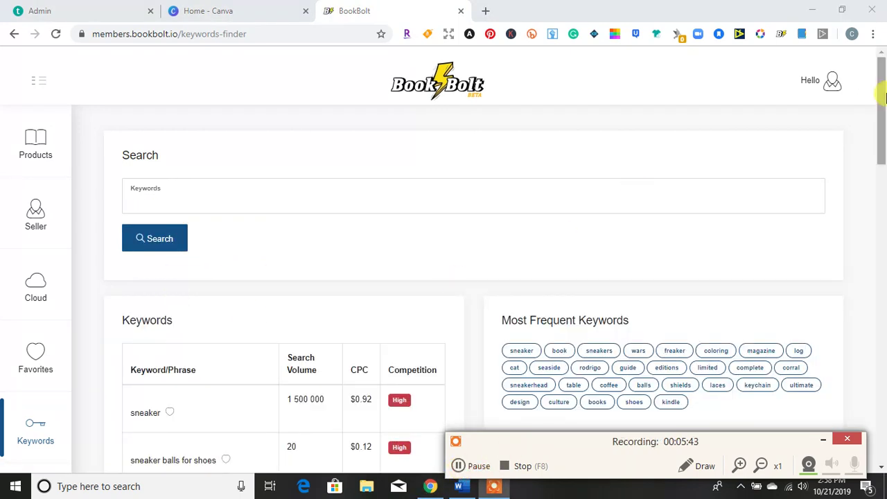
- Examine the sneaker keyword phrases with their search volume, CPC and competition, plus the most frequent keywords and relevant products
drag(883, 97, 883, 128)
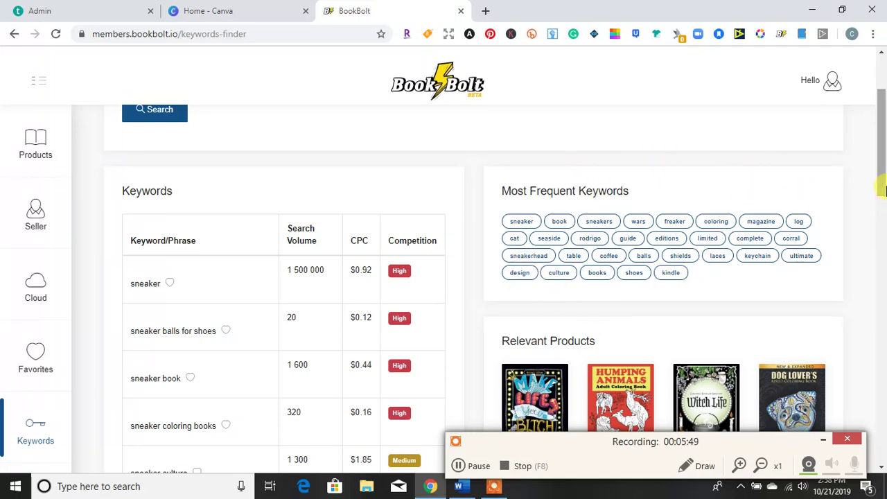
drag(883, 152, 882, 176)
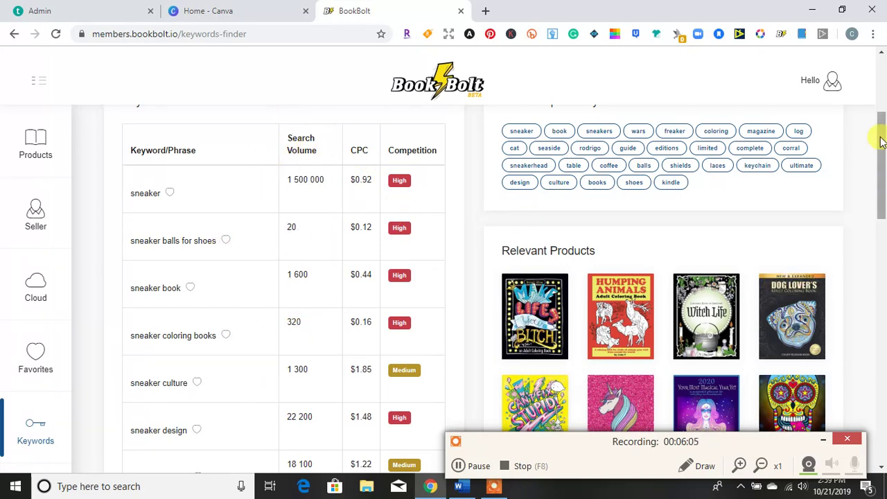
scroll(879, 142, down, 1)
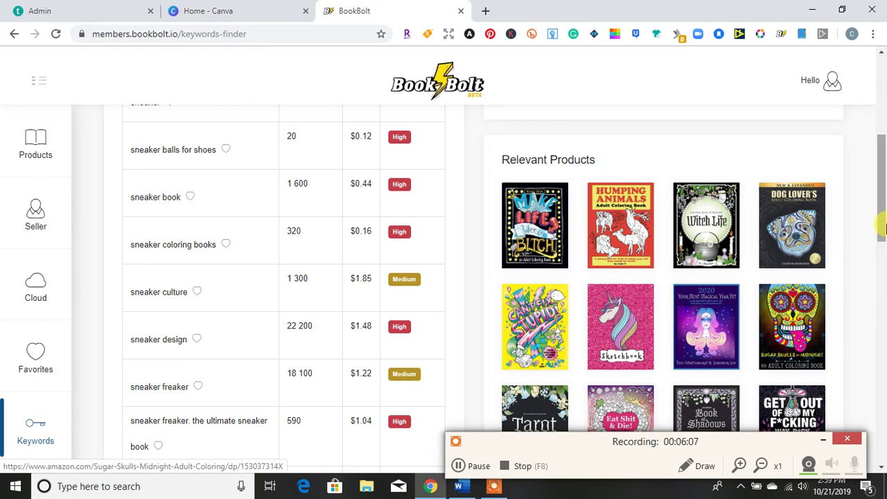
drag(883, 176, 871, 9)
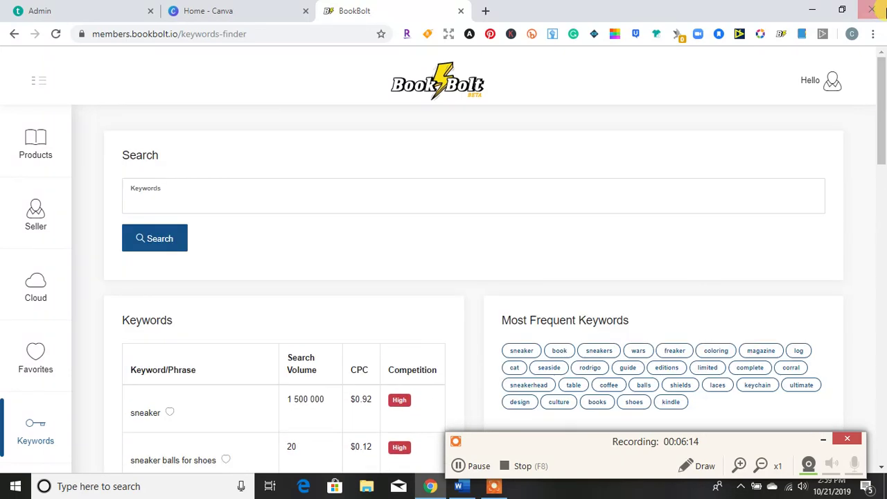
- Open the KDP Spy extension's Chrome Web Store page from the Book Bolt account and look through its preview images
click(828, 84)
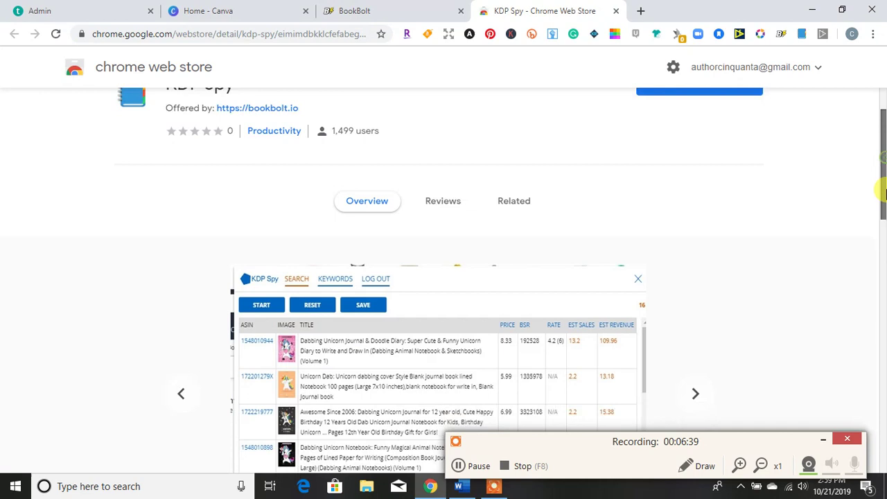
drag(883, 192, 884, 212)
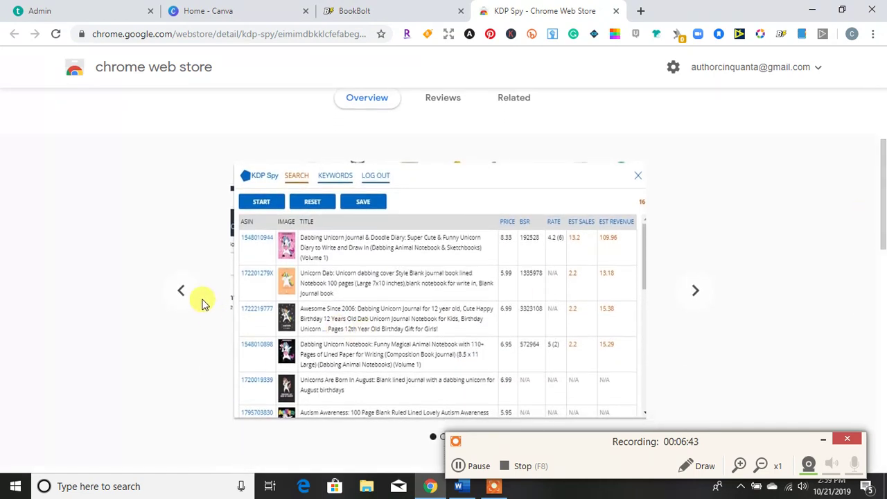
click(181, 291)
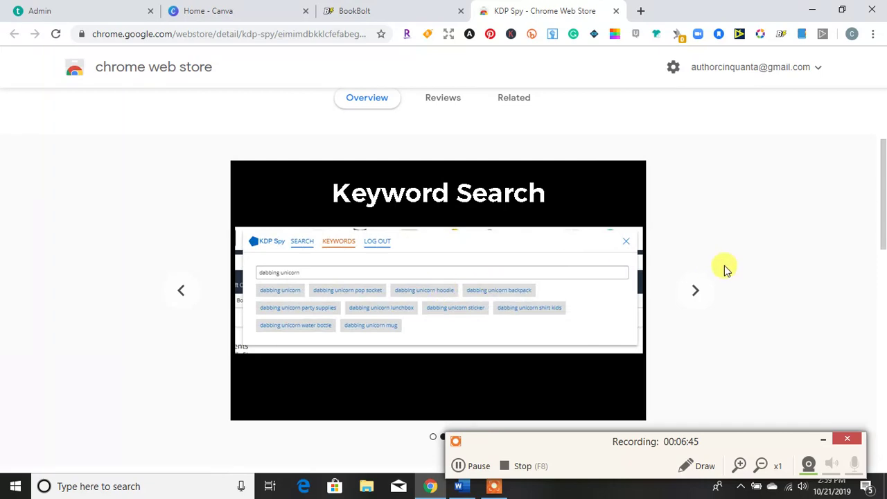
click(693, 290)
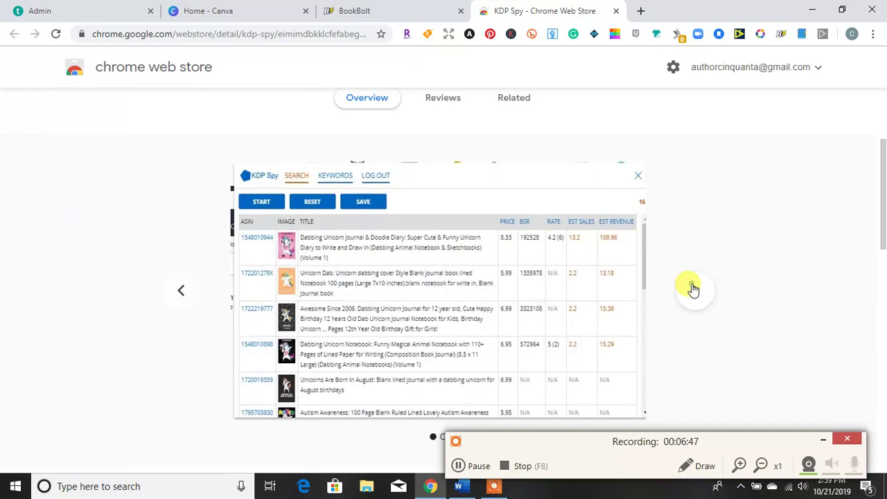
click(693, 290)
click(691, 289)
- Load amazon.com in the current tab in place of the web store page
click(283, 34)
text(sms)
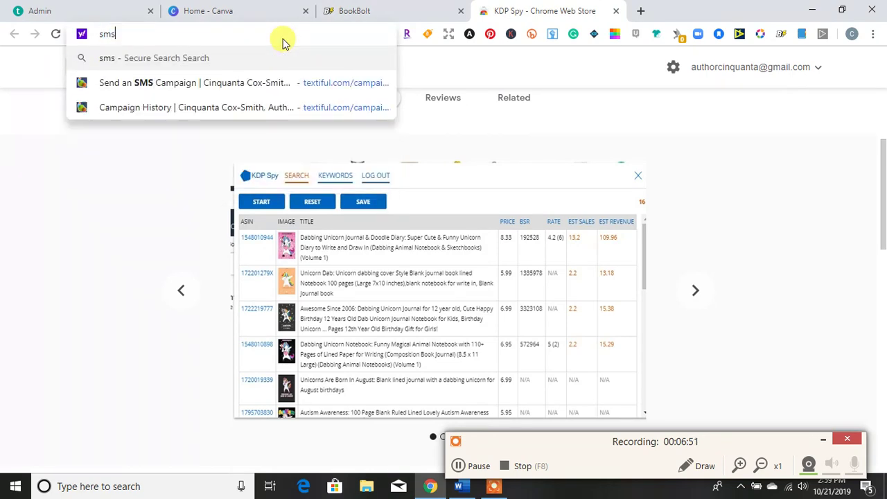
key(BackSpace)
key(BackSpace)
key(BackSpace)
text(amazon)
key(BackSpace)
key(BackSpace)
key(BackSpace)
key(BackSpace)
key(BackSpace)
key(BackSpace)
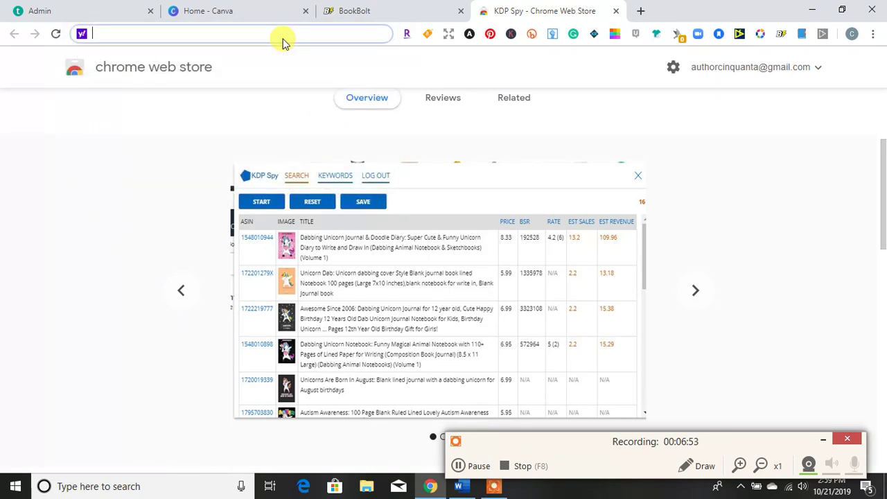
text(amazon.com)
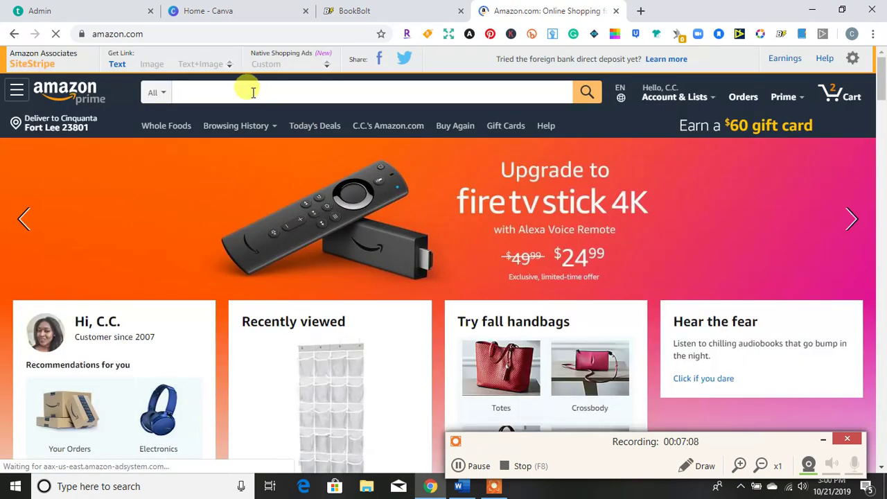
- Search Amazon for "sneaker journal" in all departments
click(214, 92)
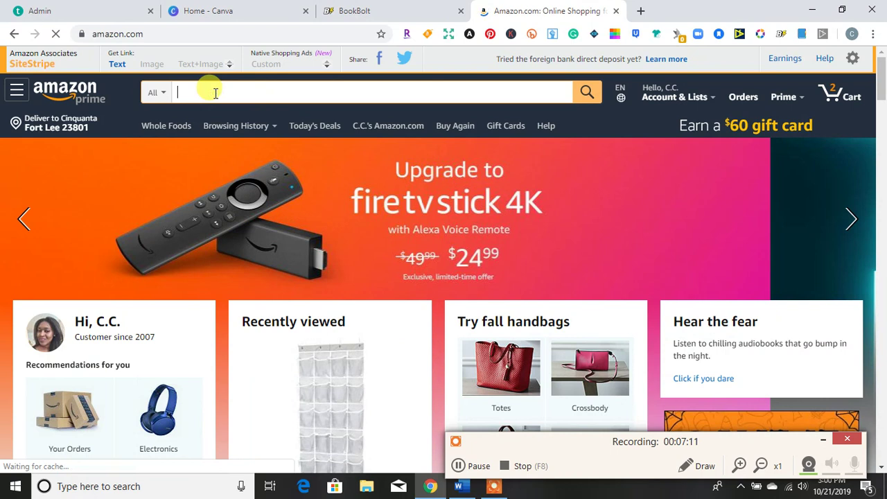
text(sneak)
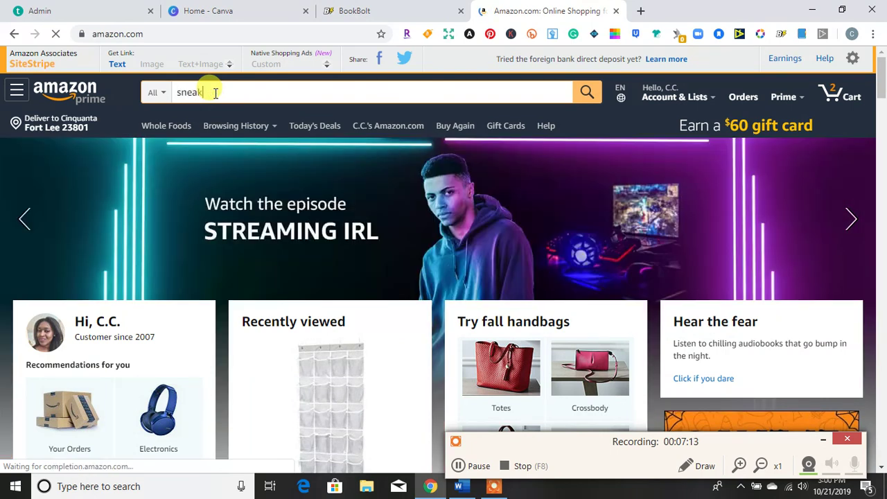
text(er)
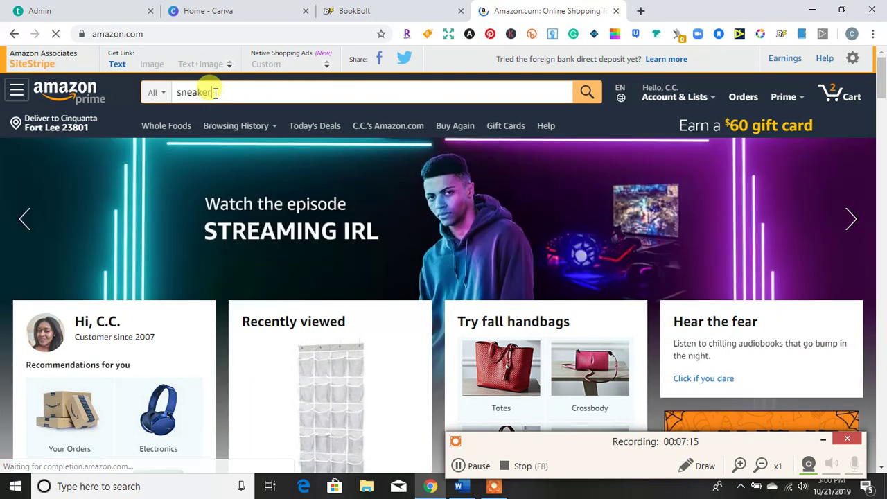
text( journal)
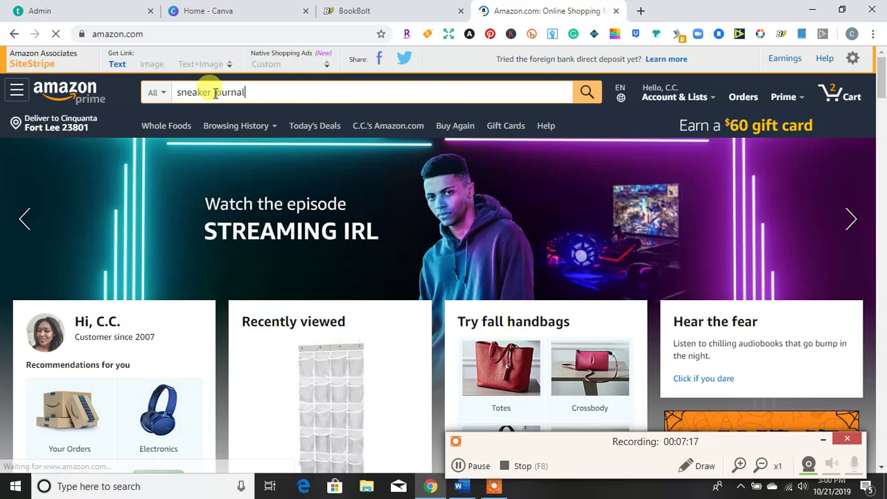
key(Return)
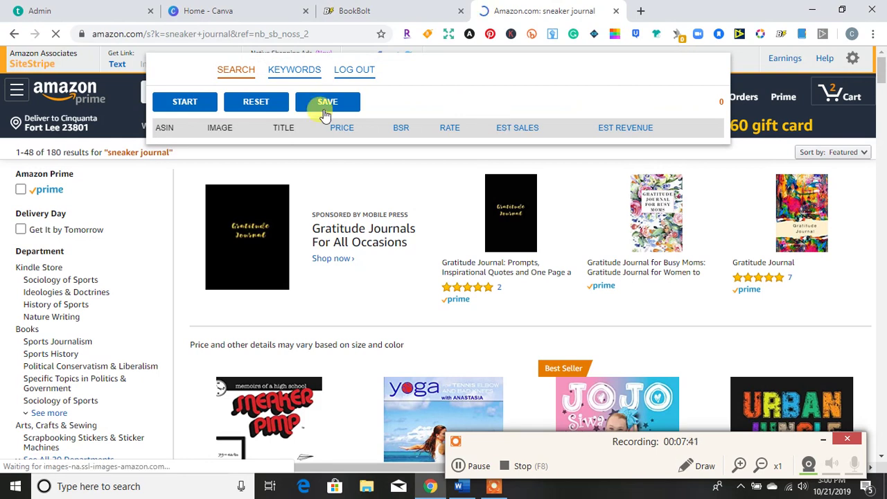
- Start a KDP Spy scan of the sneaker journal results and examine each product's price, BSR, rating, estimated sales and revenue
click(194, 104)
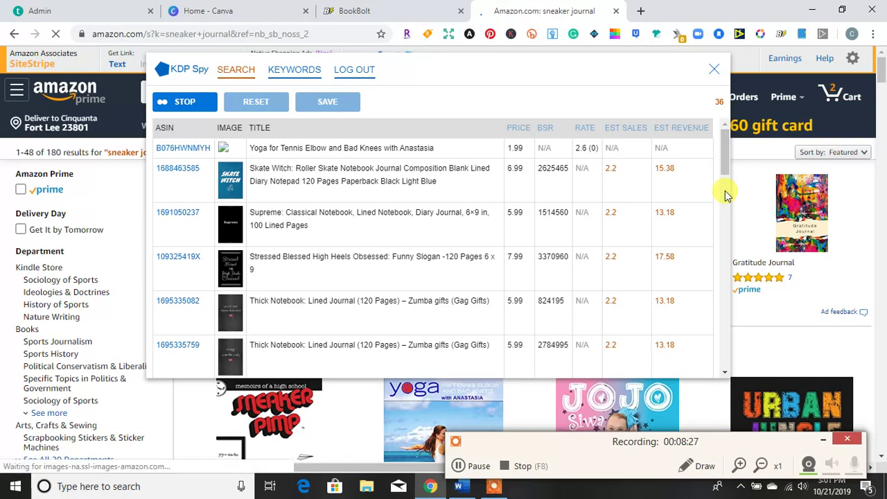
scroll(726, 195, down, 3)
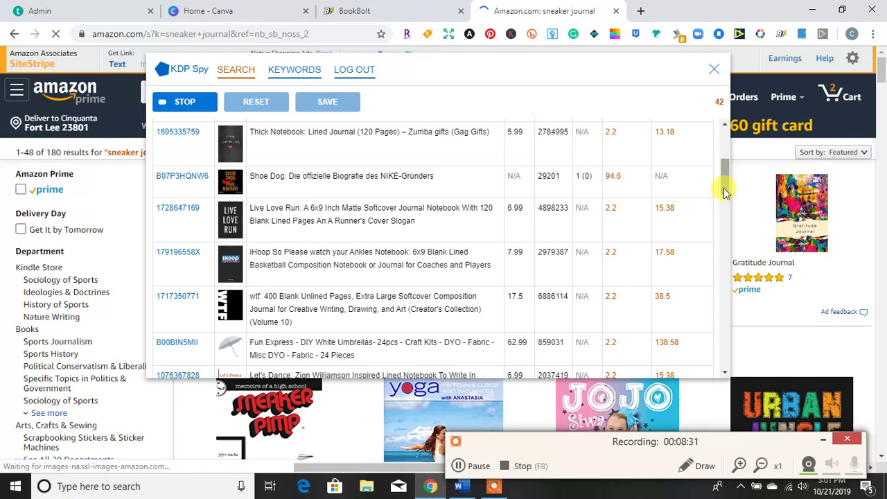
click(724, 232)
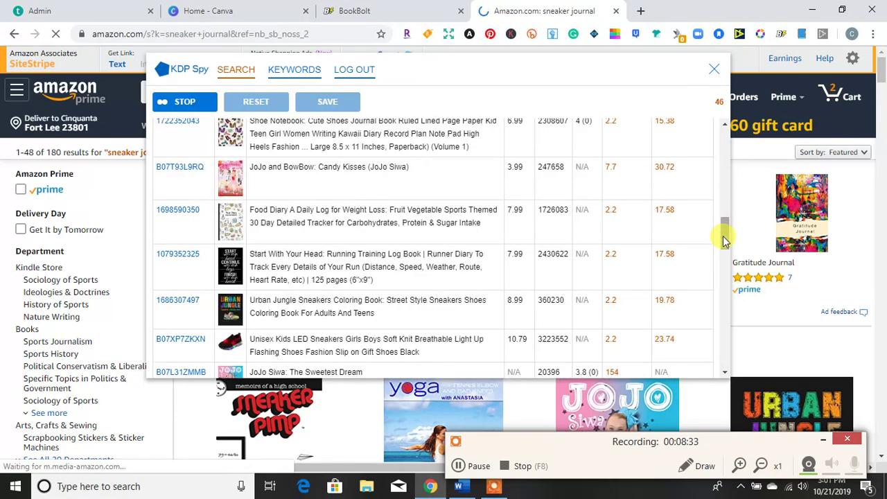
click(723, 271)
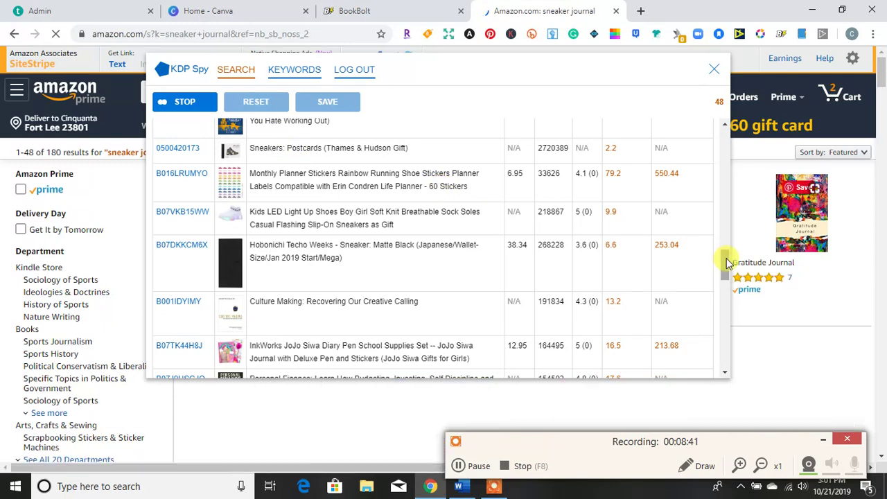
click(723, 295)
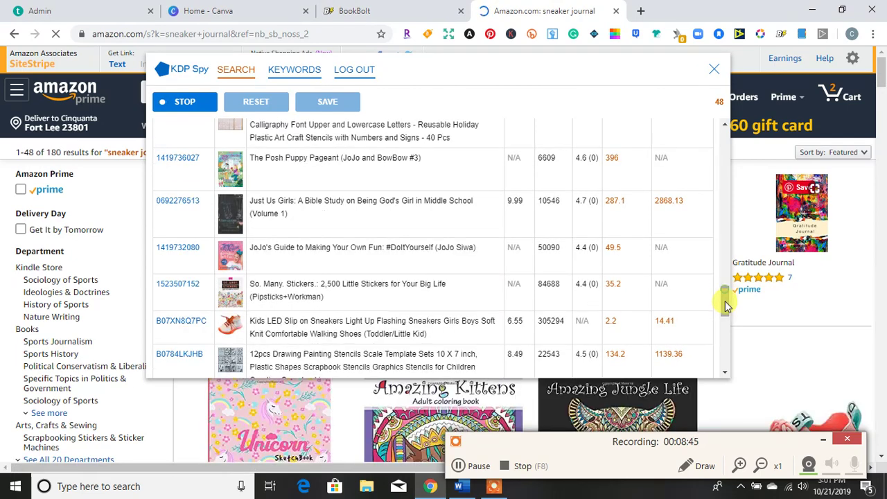
drag(724, 300, 724, 323)
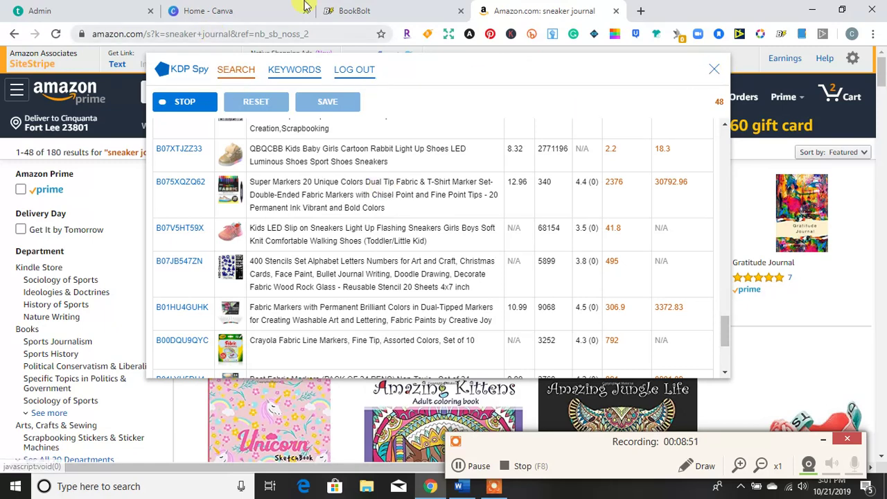
- Open the Book Bolt Lister extension's Chrome Web Store page from the Book Bolt account, and return to the Amazon results
click(349, 10)
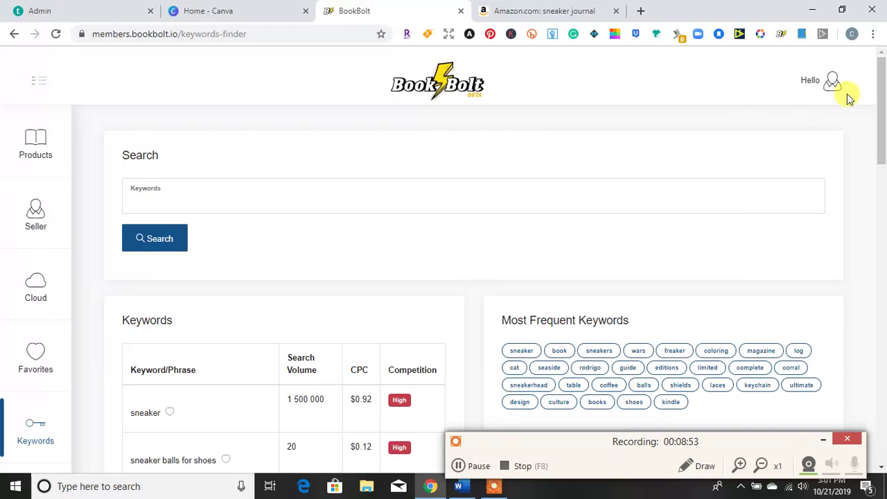
click(830, 81)
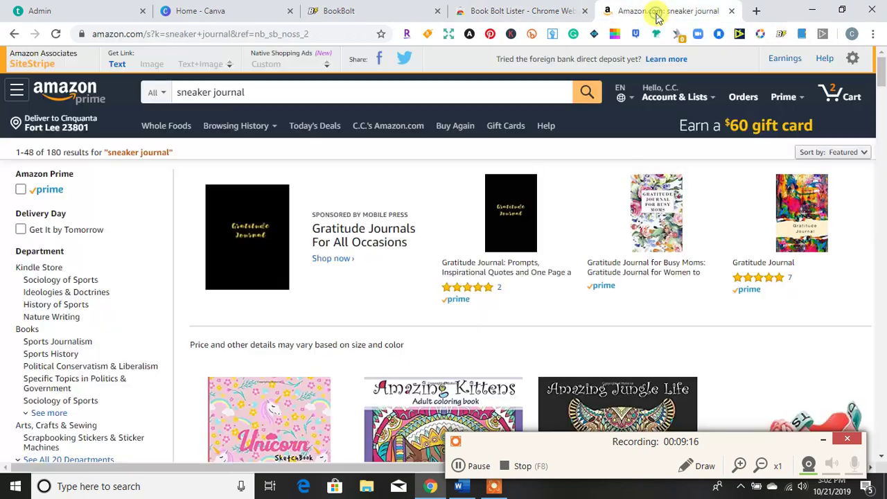
click(657, 14)
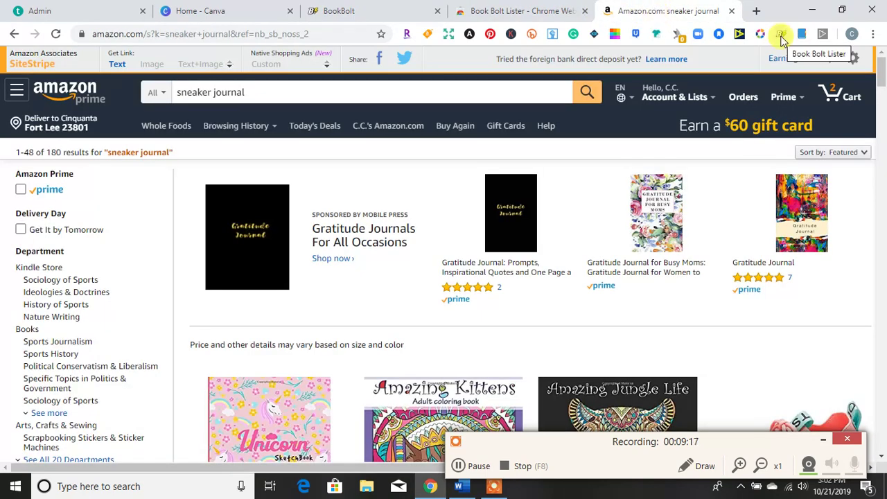
- Open the Book Bolt Lister extension and look through its Settings and Import/Export pages, ending on Profiles
click(491, 12)
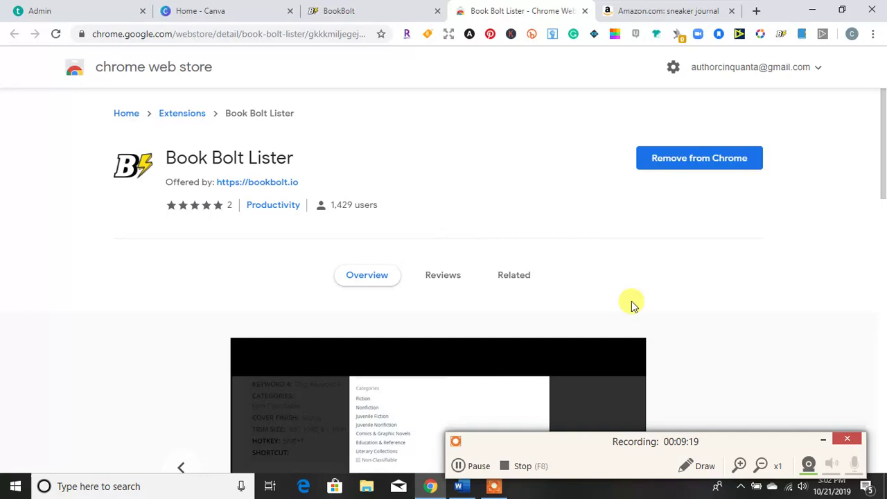
drag(880, 126, 792, 78)
click(780, 34)
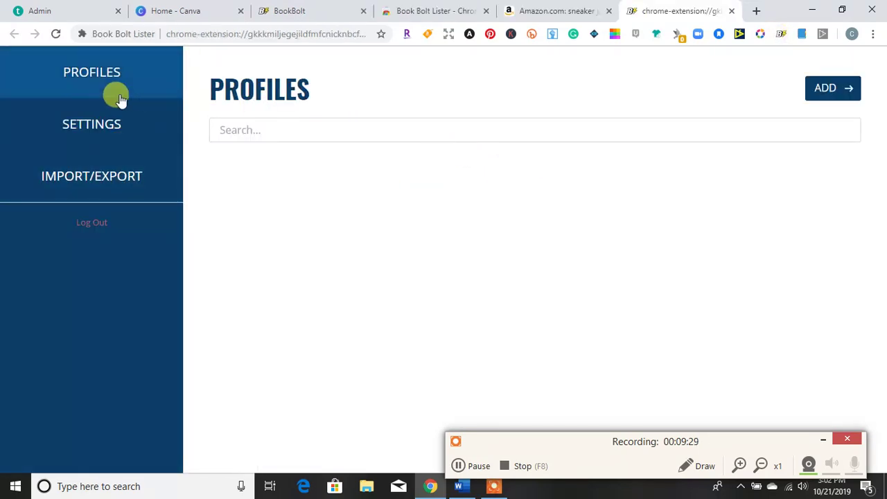
click(116, 138)
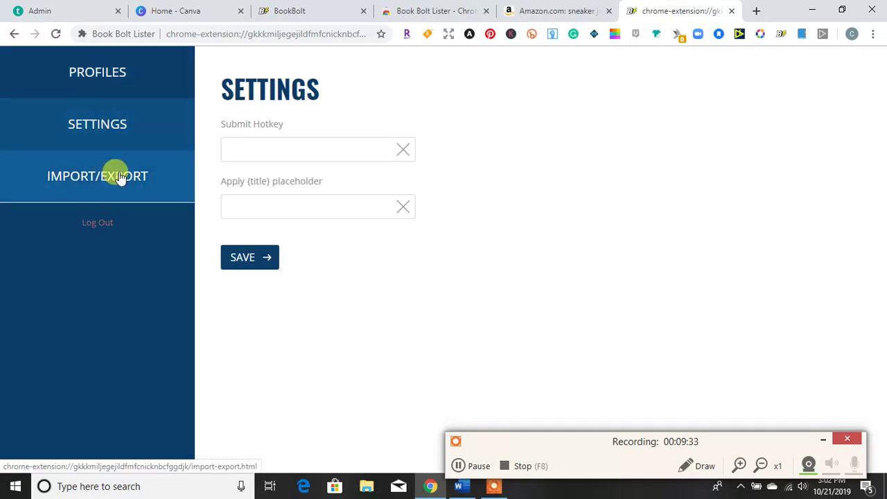
click(119, 177)
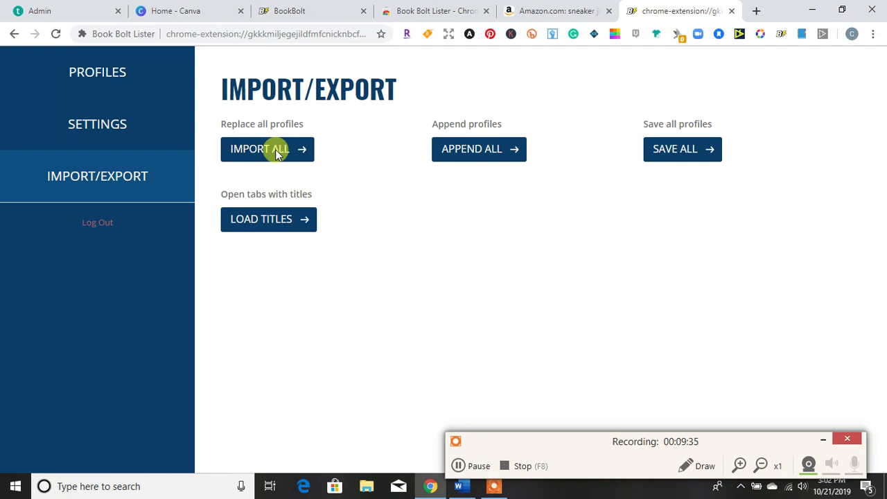
click(101, 86)
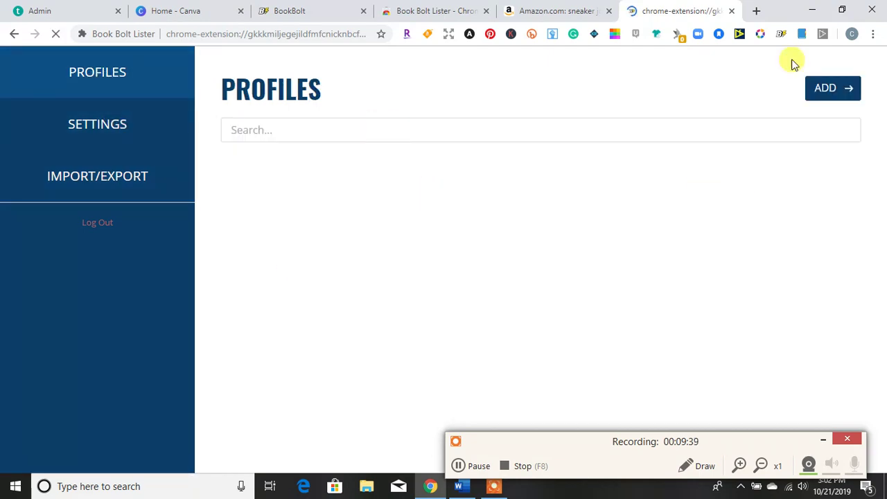
- Open the Lister's form for adding a profile, examine its title, description, keyword, category and trim size fields, and close it unsaved
click(833, 87)
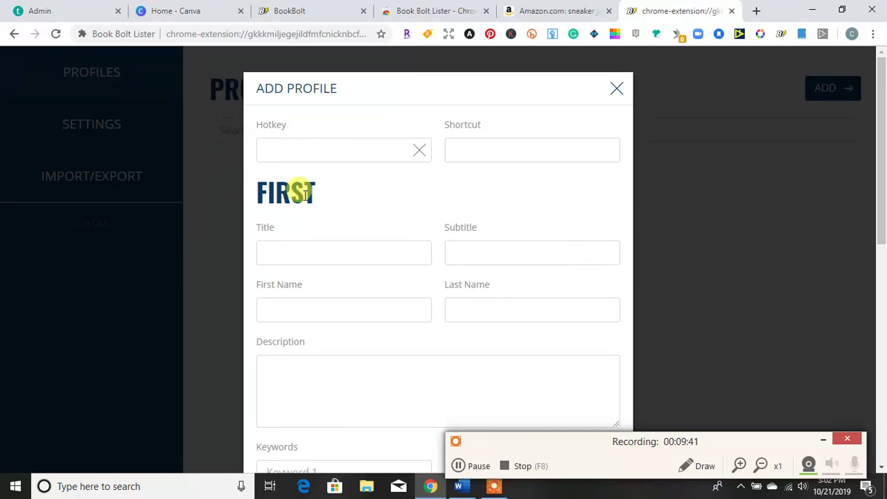
click(303, 143)
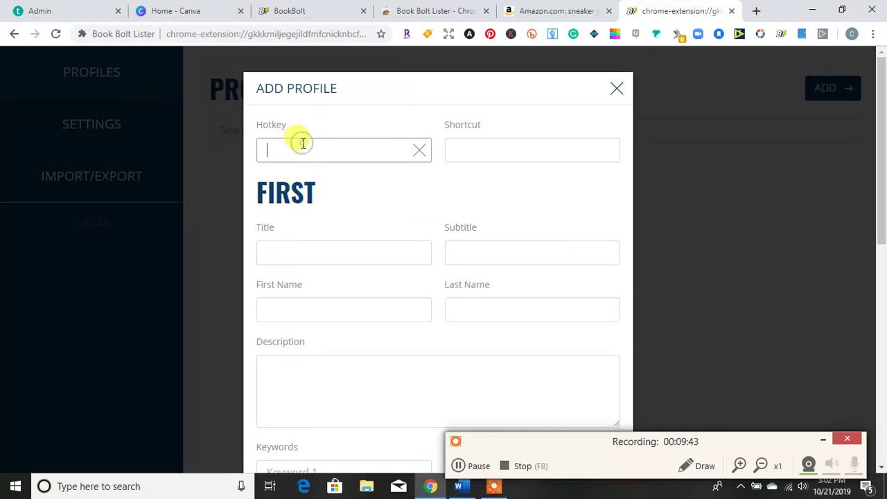
click(358, 252)
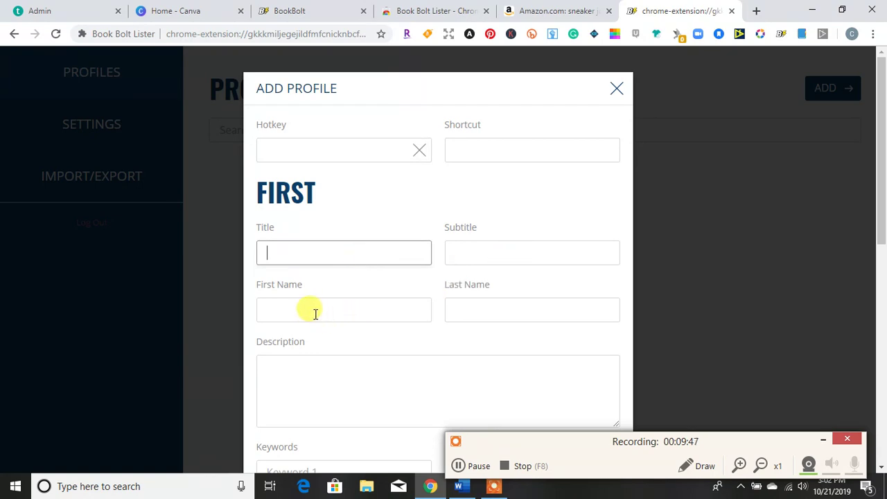
drag(882, 161, 881, 361)
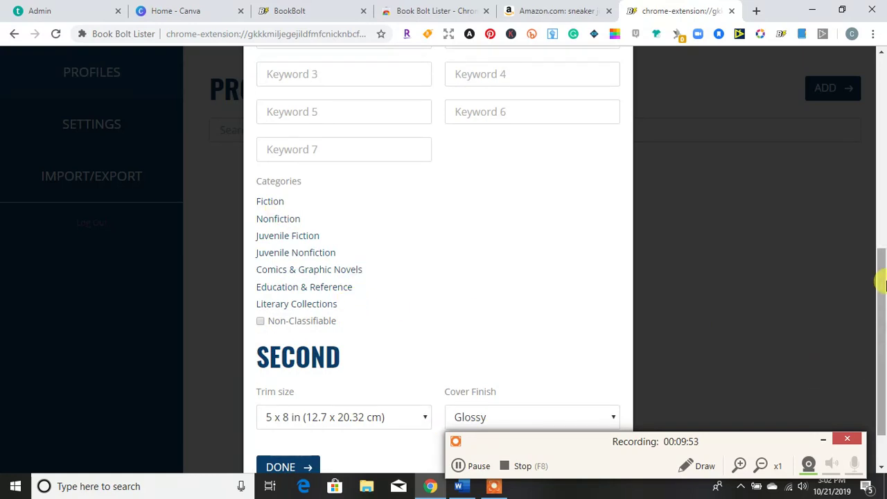
drag(881, 277, 881, 336)
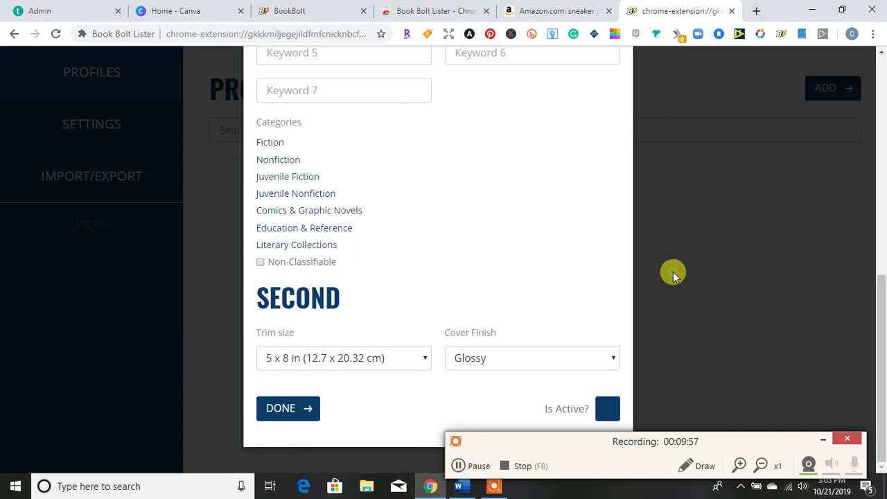
drag(880, 291, 882, 222)
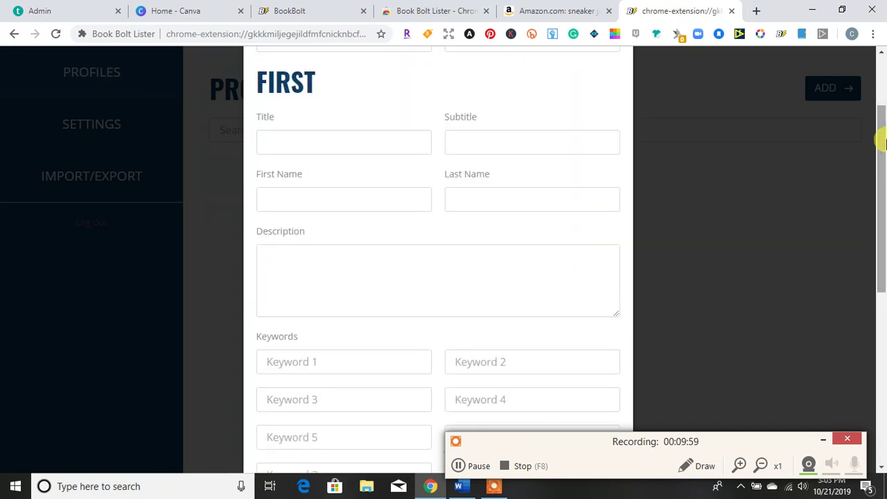
drag(878, 123, 879, 75)
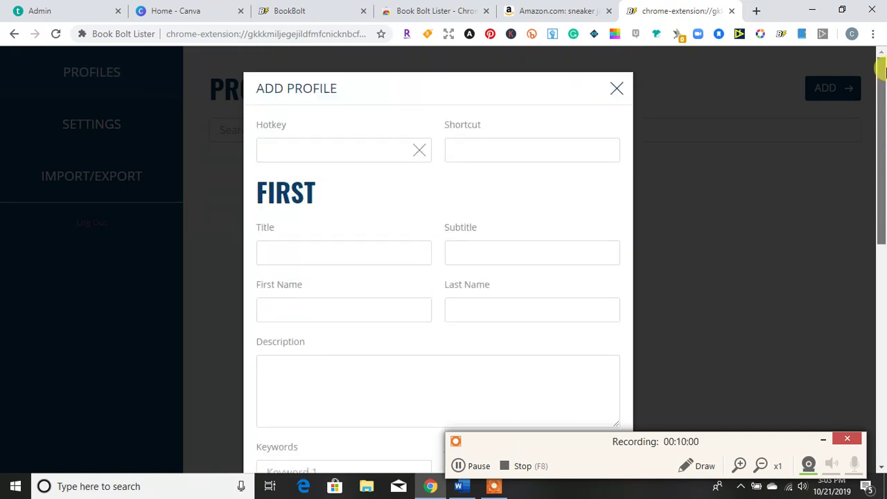
click(612, 87)
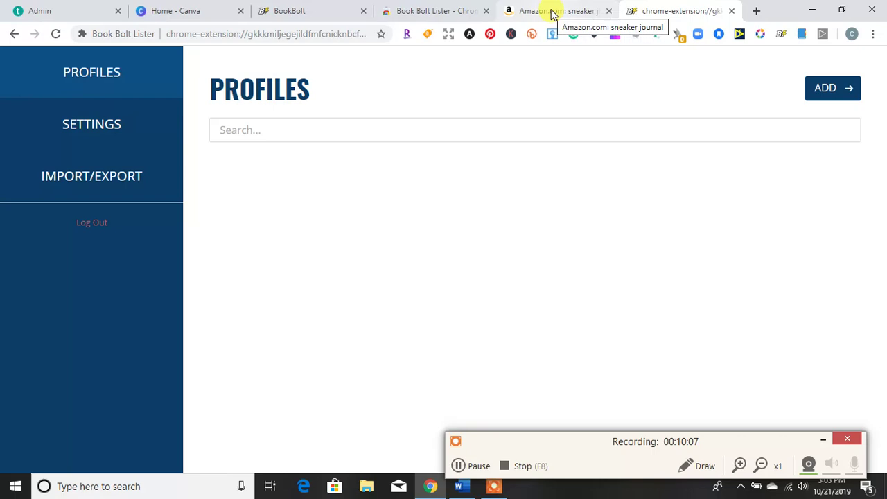
- Examine the preview screenshots and description of Book Bolt Lister on its Chrome Web Store page
click(387, 8)
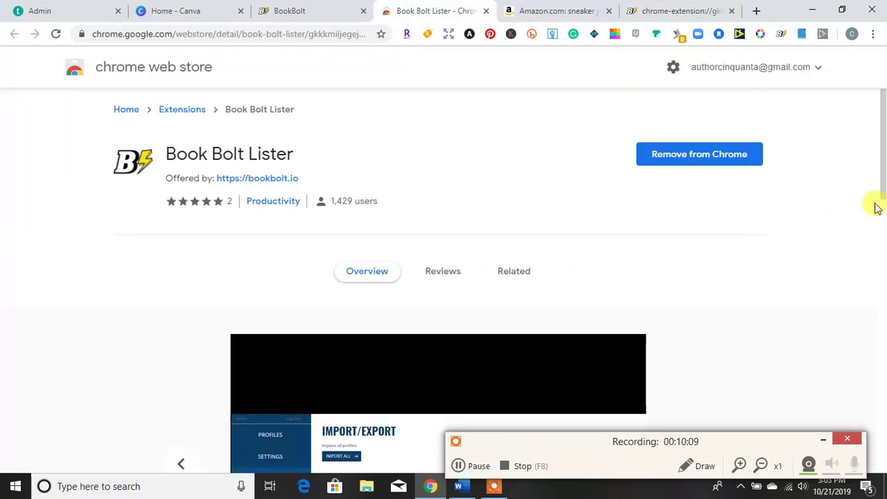
drag(884, 147, 880, 198)
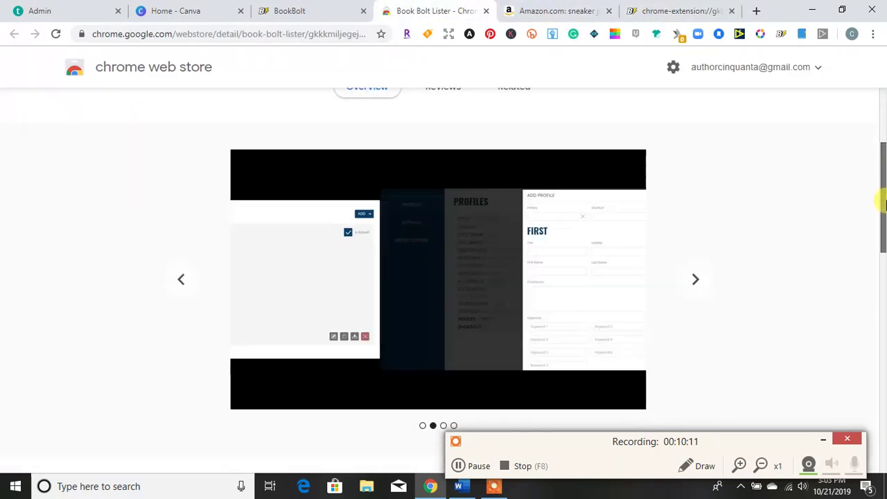
click(695, 276)
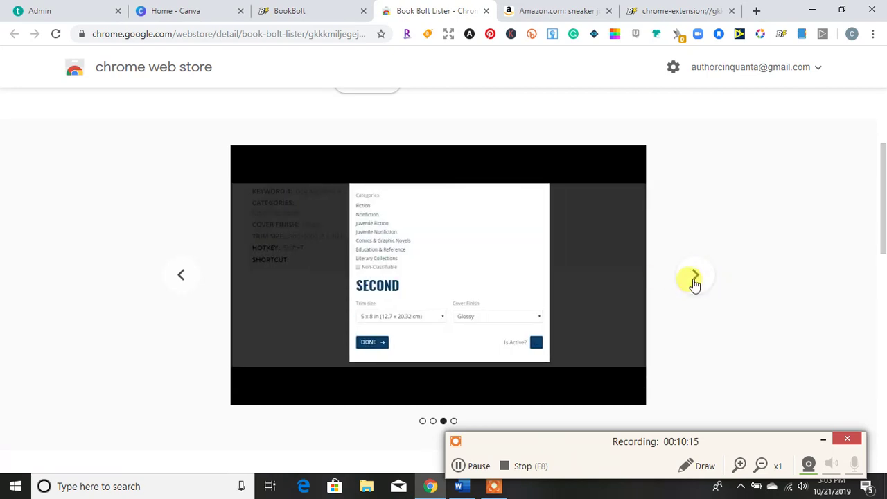
click(694, 281)
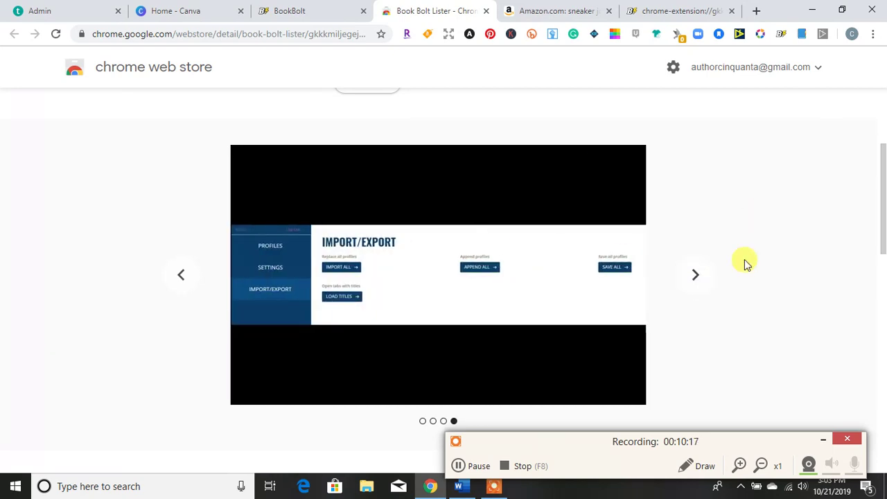
click(696, 279)
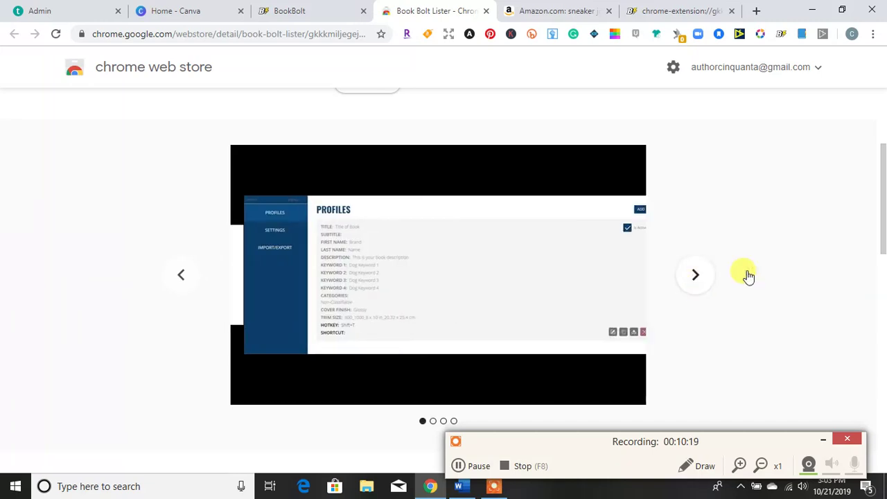
click(693, 285)
click(694, 284)
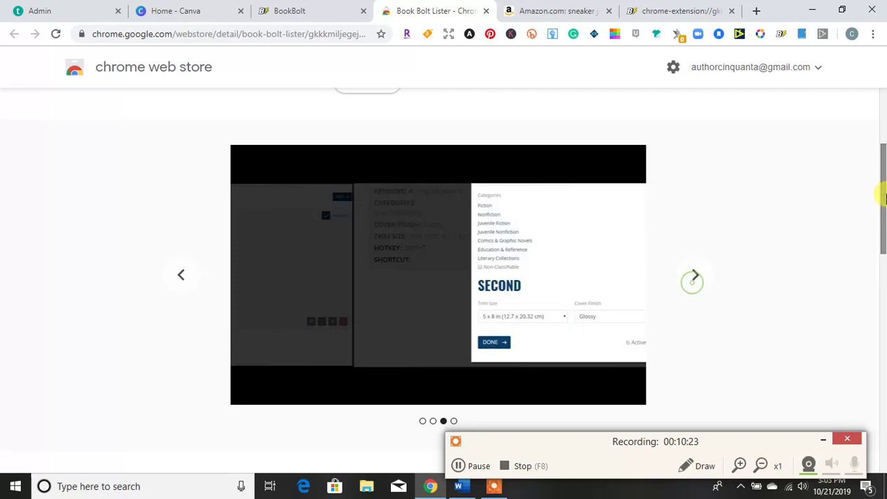
drag(880, 174, 877, 308)
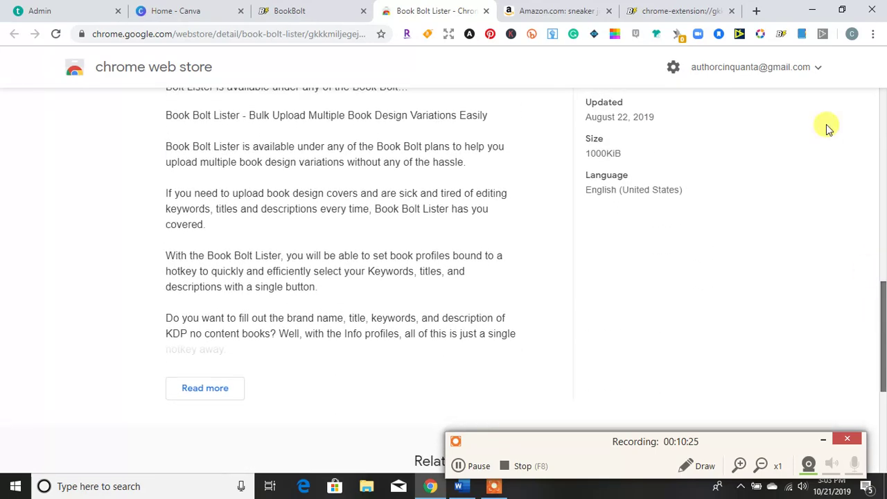
key(Home)
- Open Book Bolt Designer from the Book Bolt account and log in with the saved credentials
key(ctrl+shift+Tab)
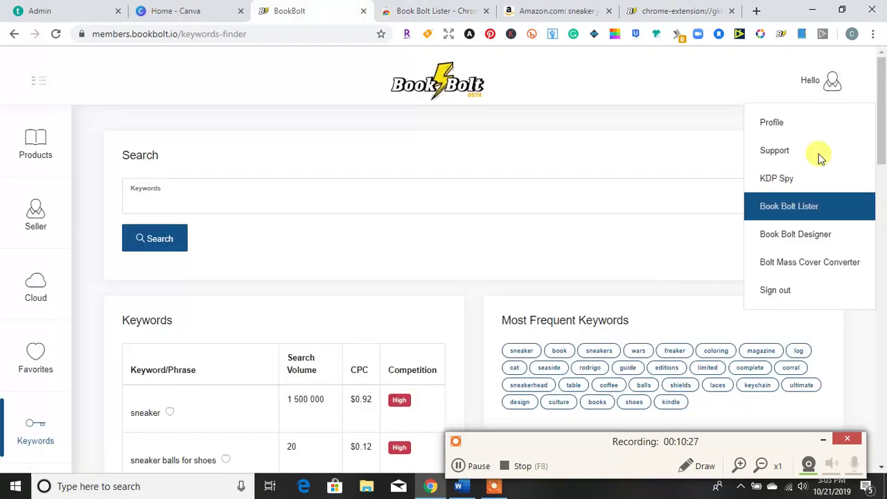
mouse_move(832, 83)
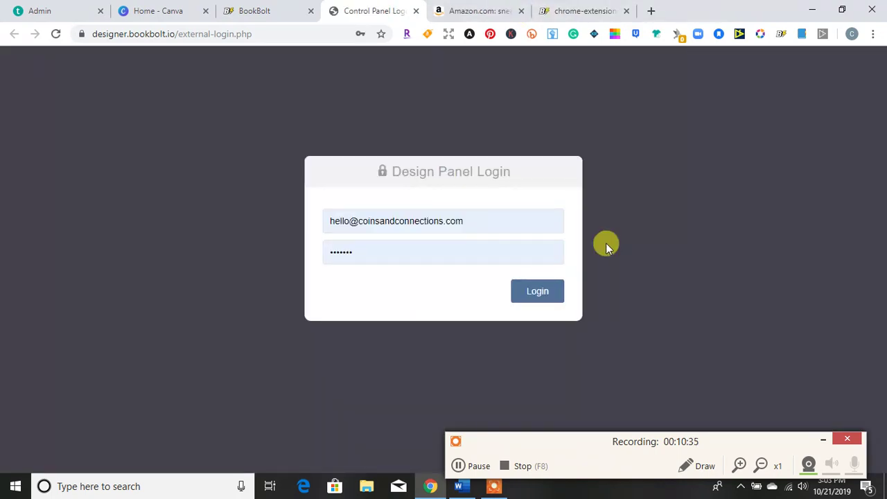
click(535, 301)
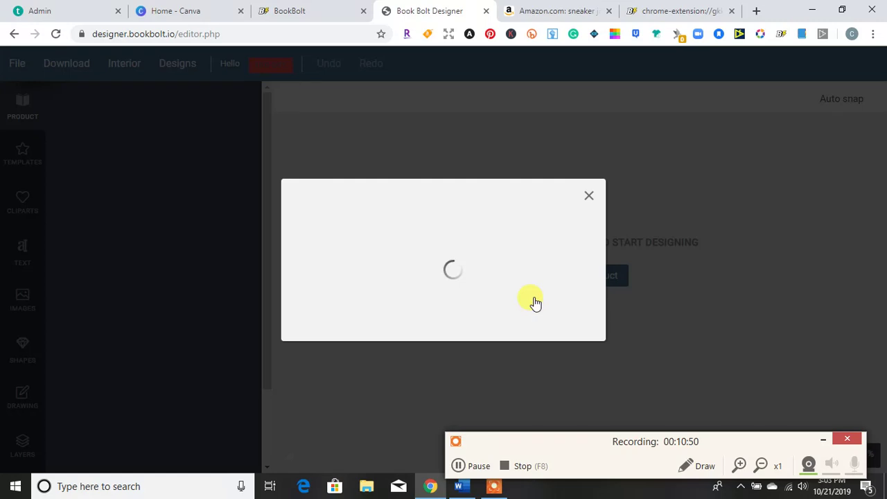
click(458, 467)
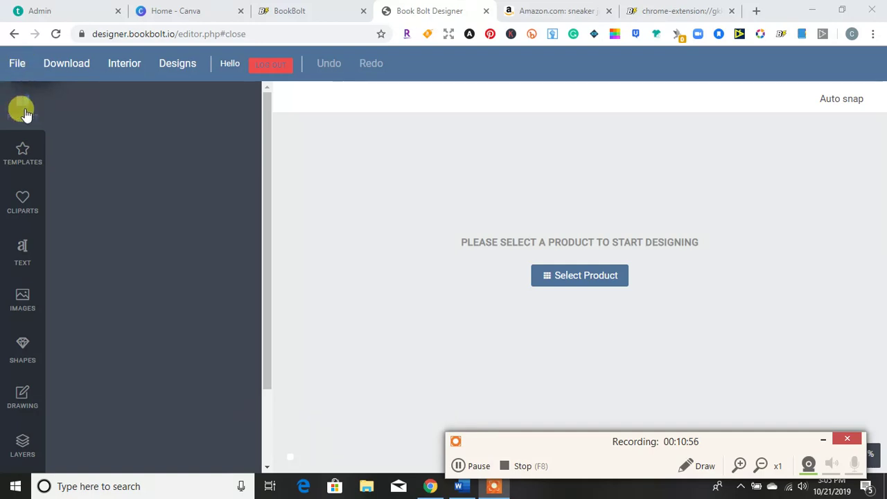
click(22, 156)
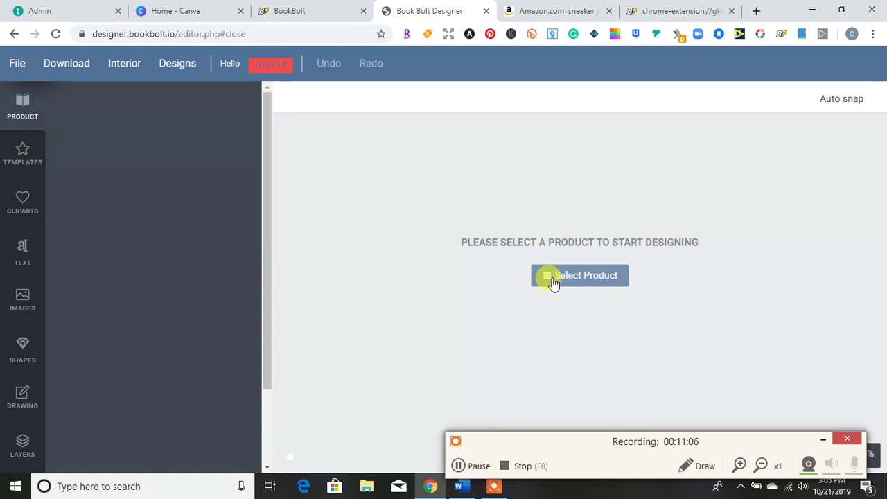
- Open the Interior Generator from the designer and examine its trim sizes and interior page templates
click(133, 66)
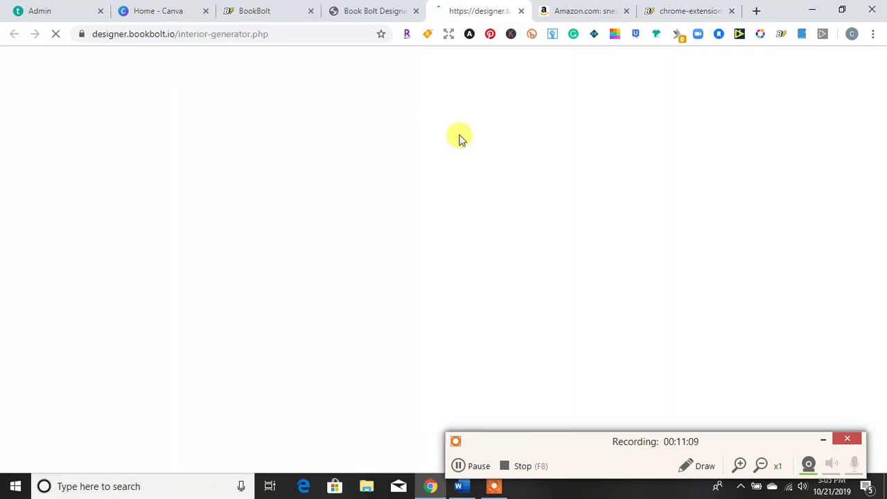
click(386, 12)
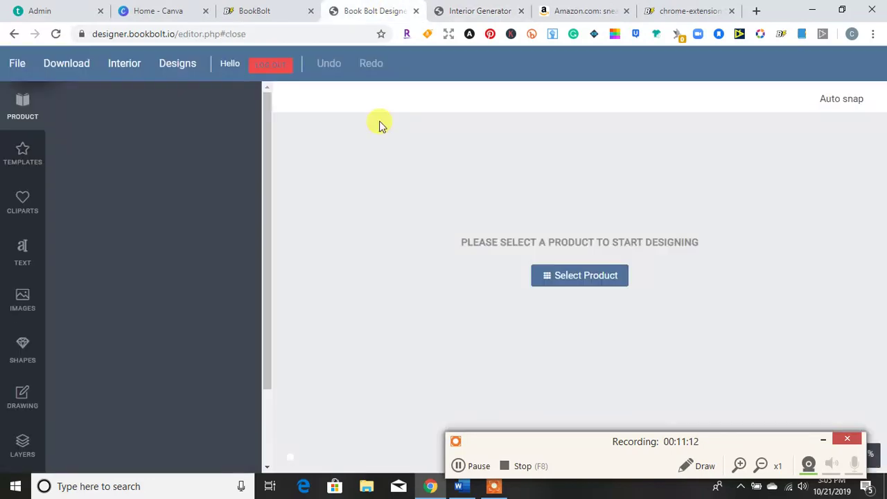
click(502, 12)
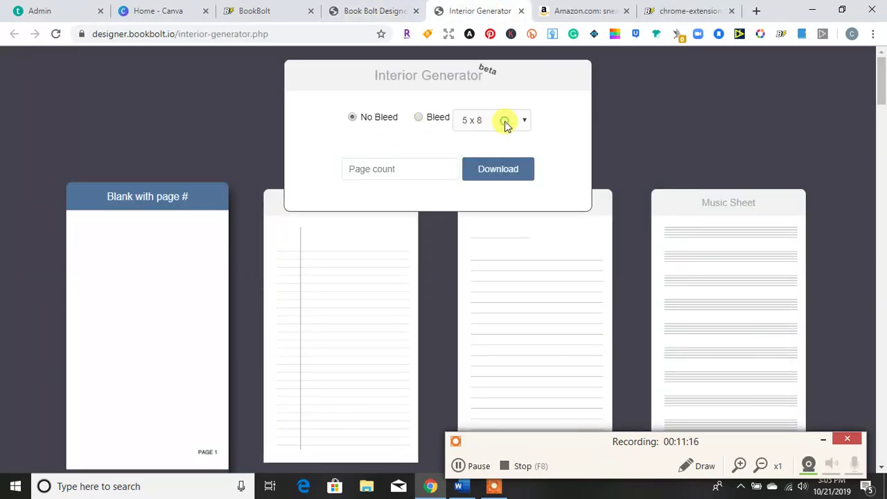
click(504, 122)
click(642, 163)
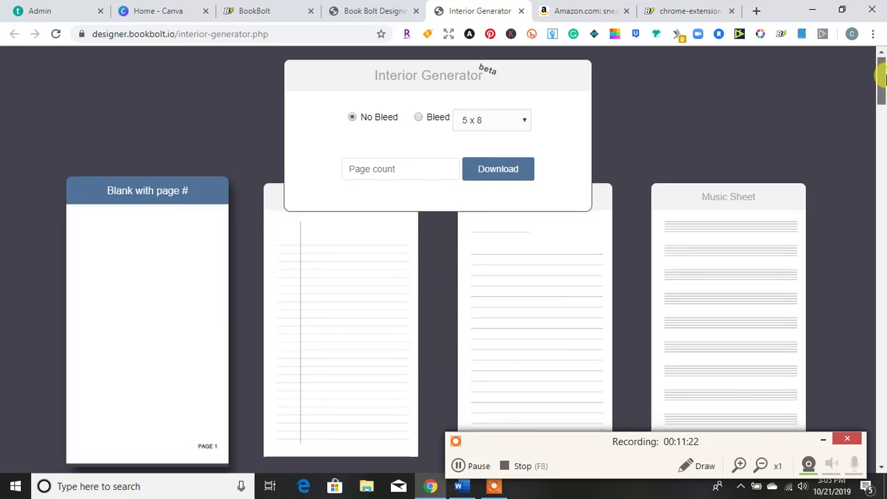
scroll(881, 92, down, 3)
mouse_move(881, 92)
mouse_down()
mouse_move(882, 102)
mouse_move(881, 62)
mouse_move(881, 455)
mouse_move(881, 99)
mouse_up()
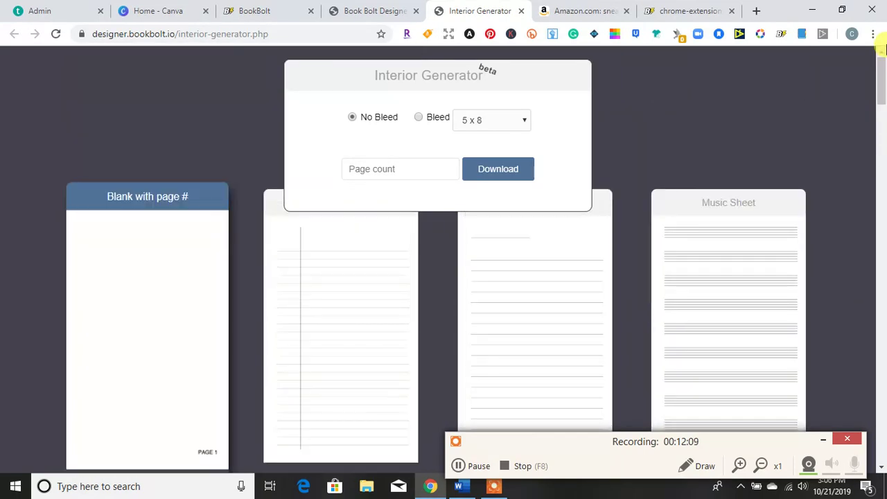
- Set the Blank with page # interior to 6 x 9 with 120 pages, request its download, and return to Book Bolt Designer
click(498, 120)
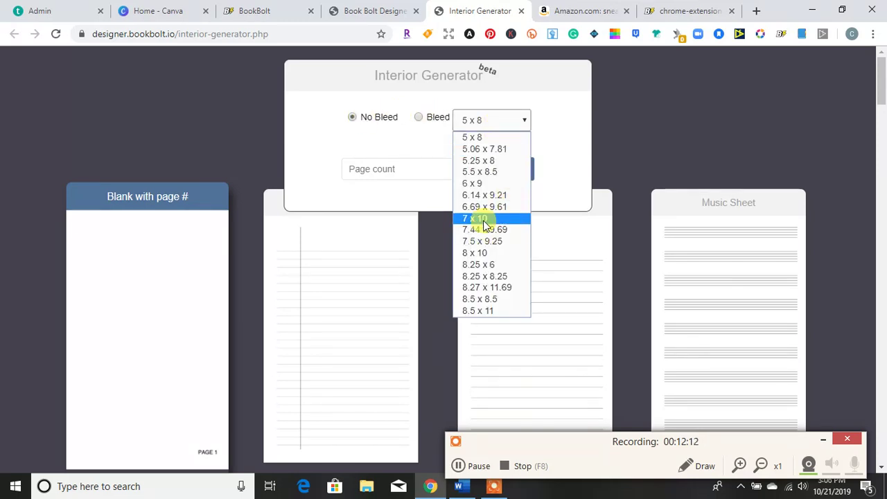
click(486, 183)
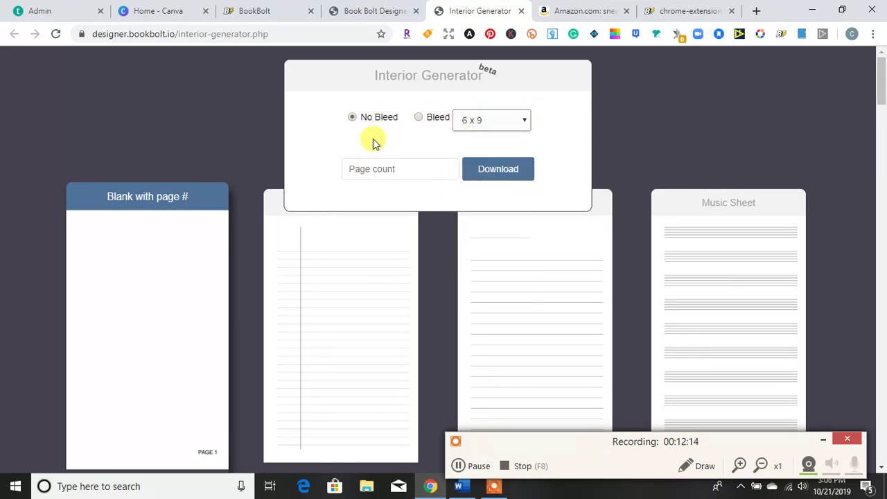
click(372, 169)
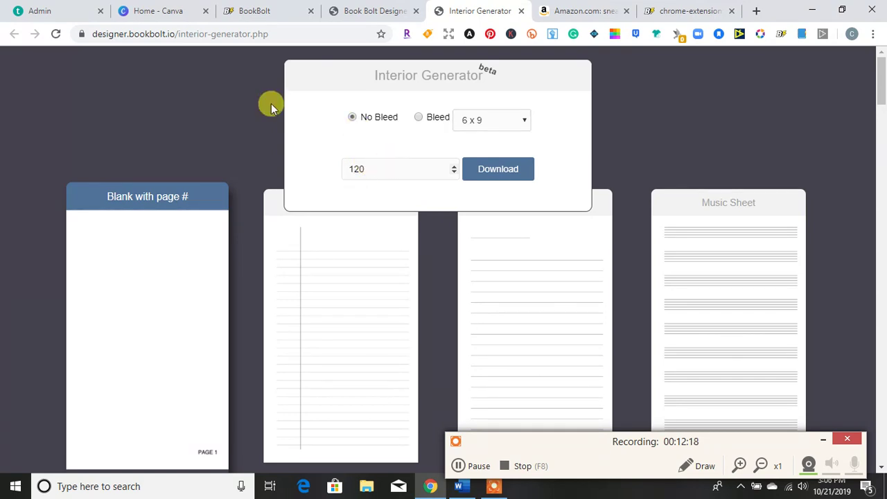
click(495, 174)
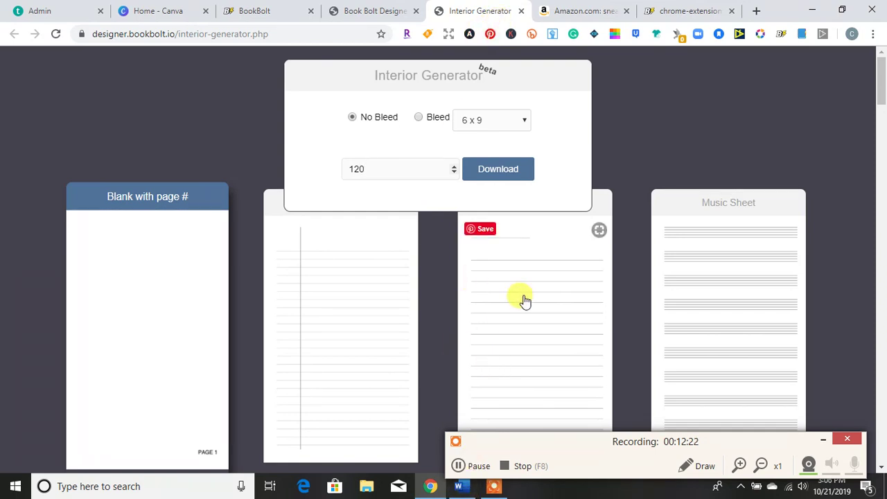
click(374, 10)
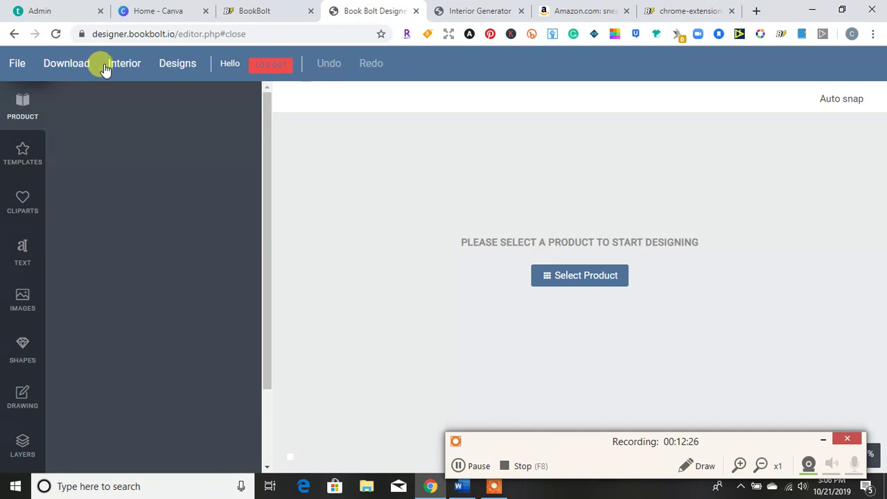
- View the saved design templates in the designer, close them, and dismiss the product selection dialog
click(177, 63)
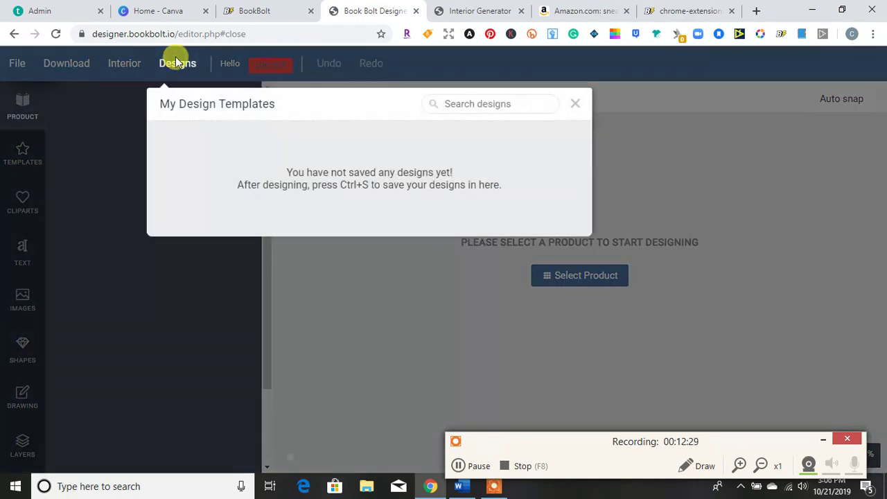
click(621, 227)
click(572, 276)
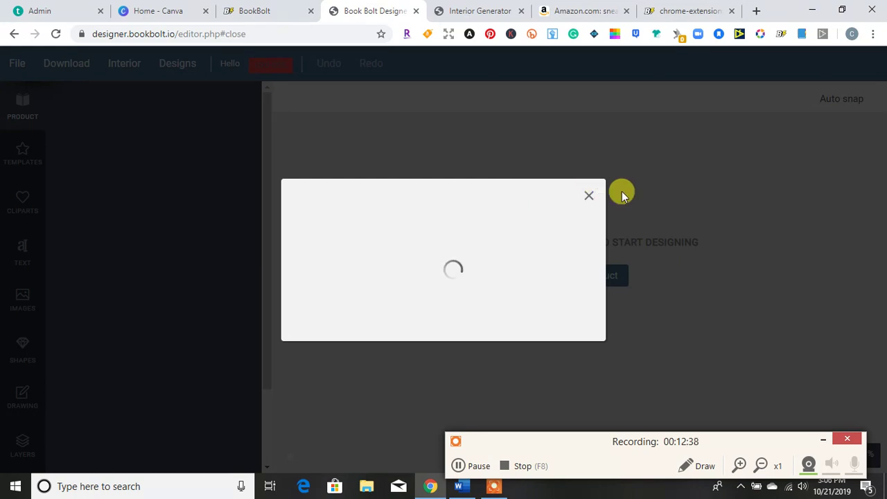
click(590, 198)
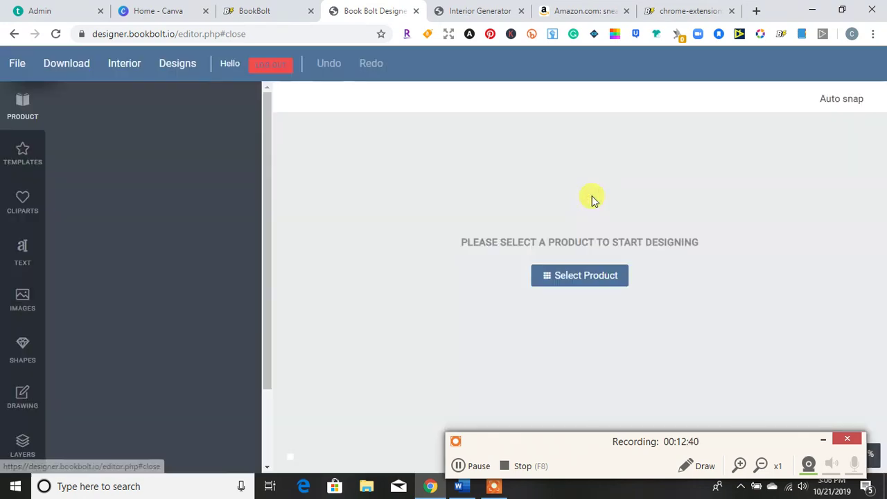
- Generate a new Cover template with a 6 x 9 in trim size and a page count of 120
click(548, 277)
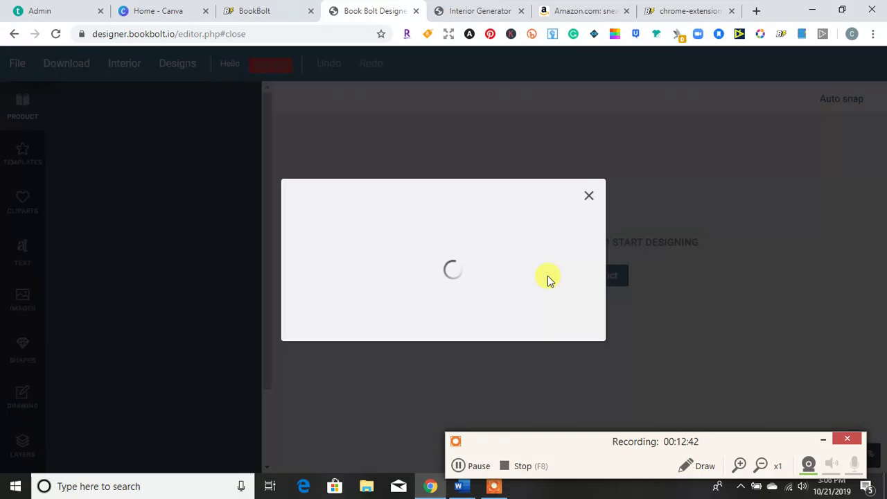
click(459, 464)
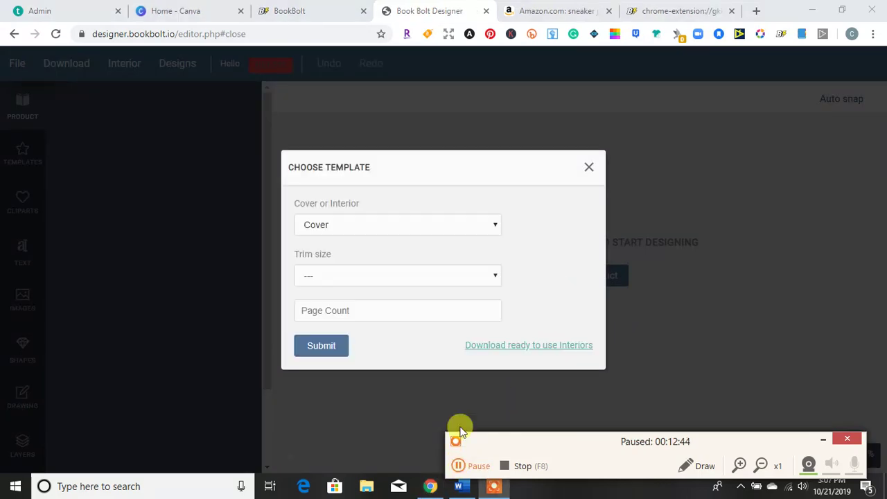
click(458, 465)
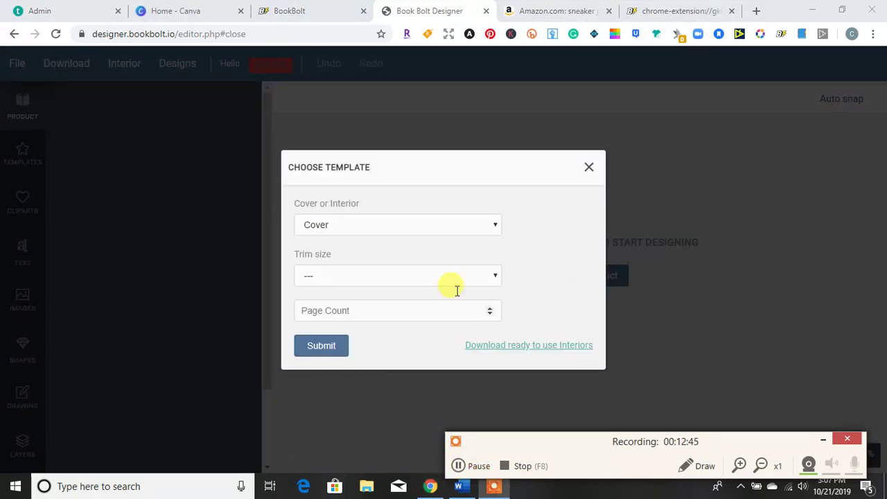
click(416, 231)
click(424, 241)
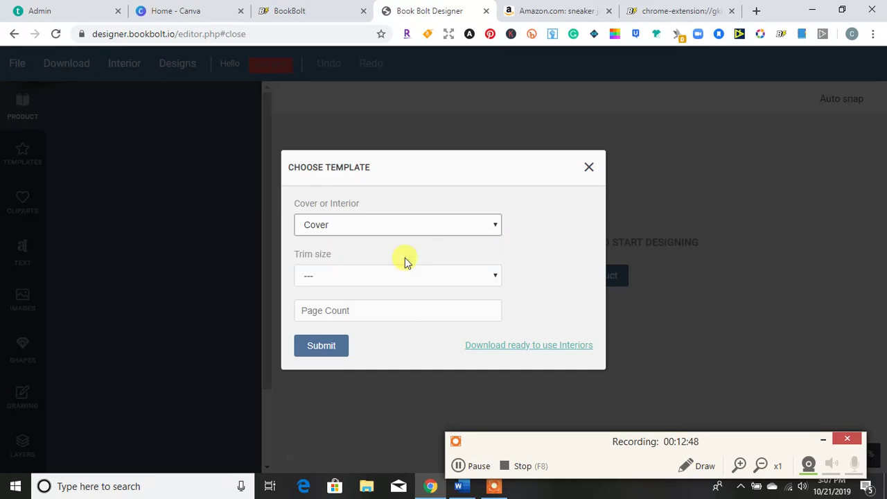
click(398, 275)
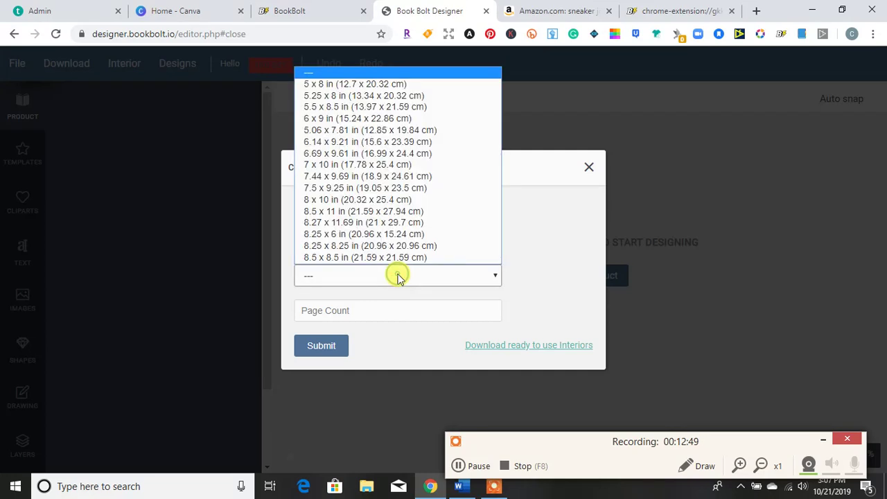
click(340, 118)
click(327, 312)
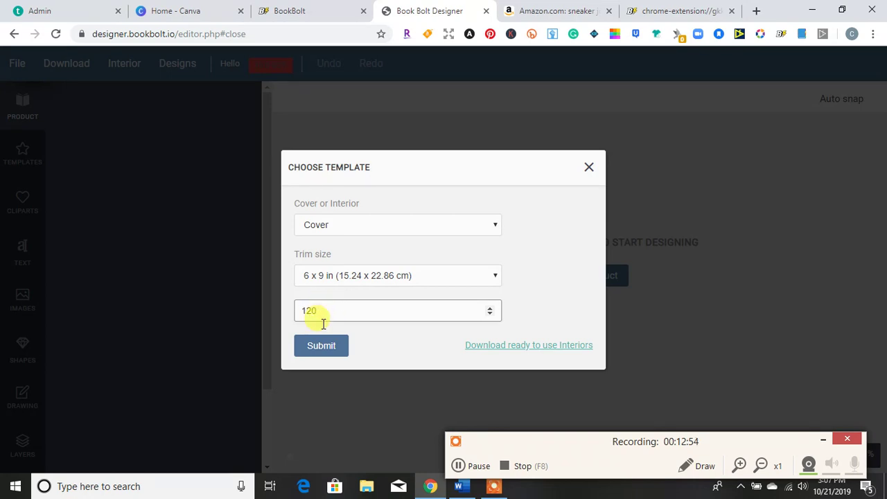
click(320, 350)
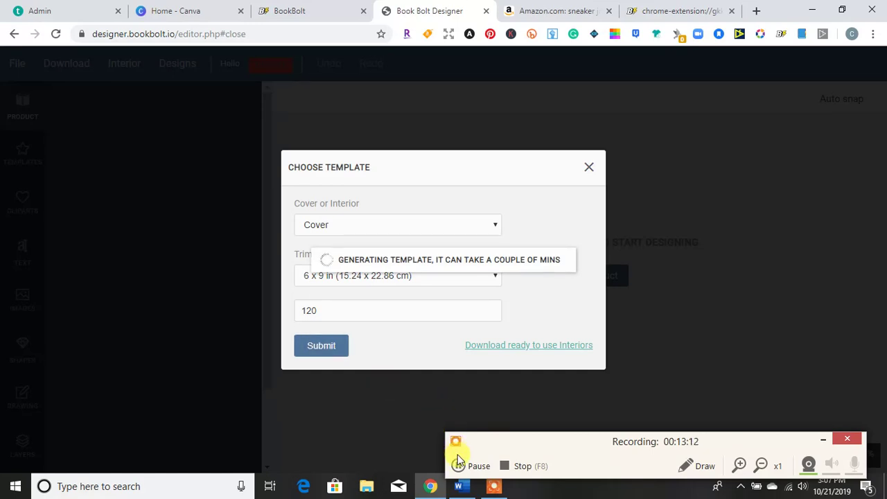
click(461, 466)
click(461, 466)
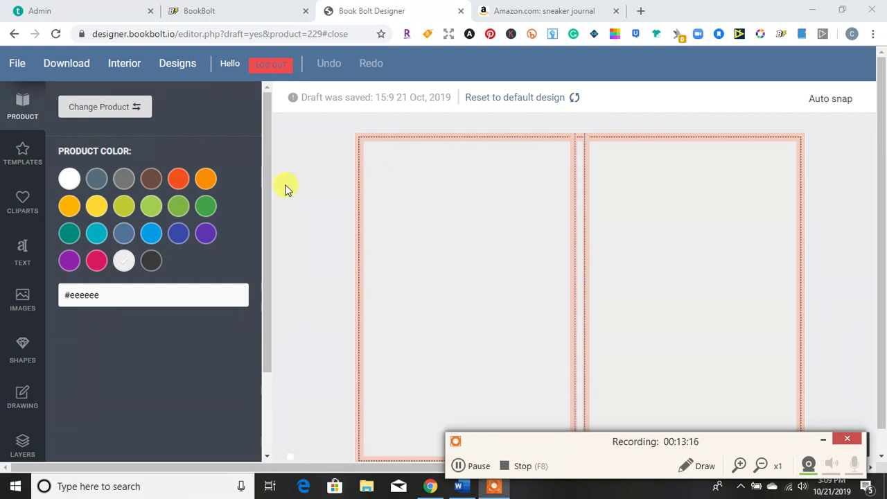
- Try the orange, purple and dark grey preset swatches as the cover's product color
click(178, 179)
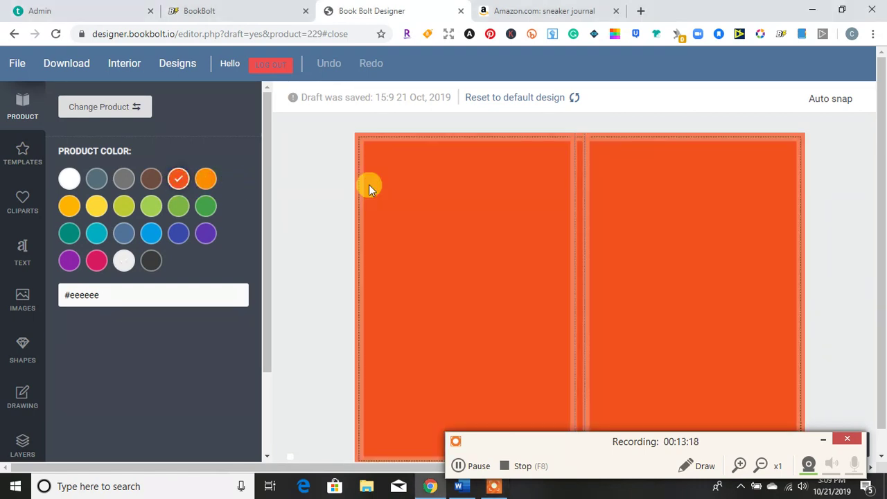
click(199, 239)
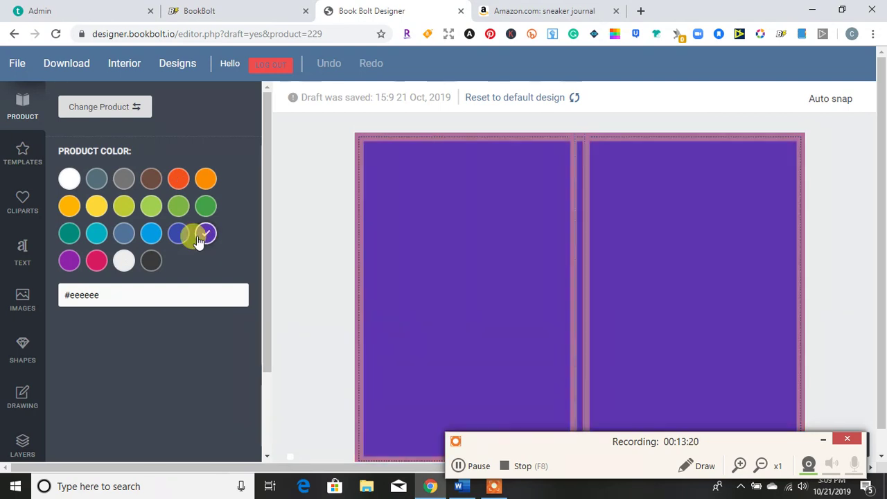
click(150, 256)
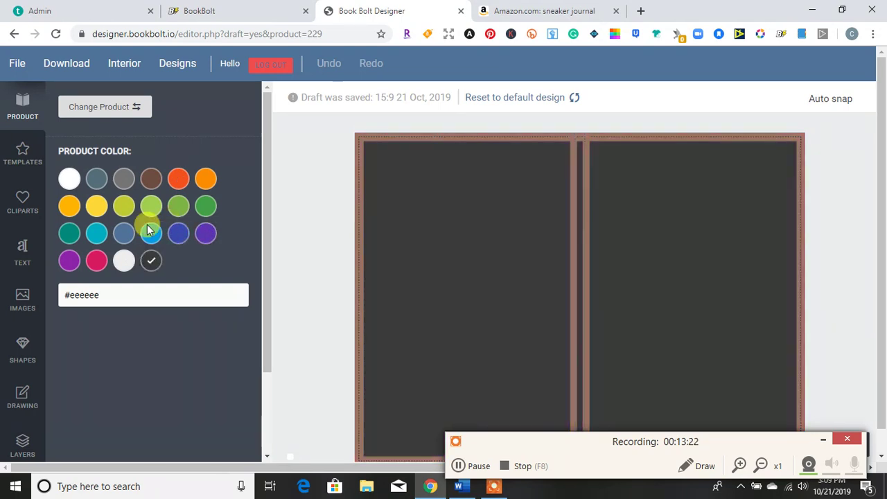
- Set the cover's product color to the custom purple #b74aff
click(74, 291)
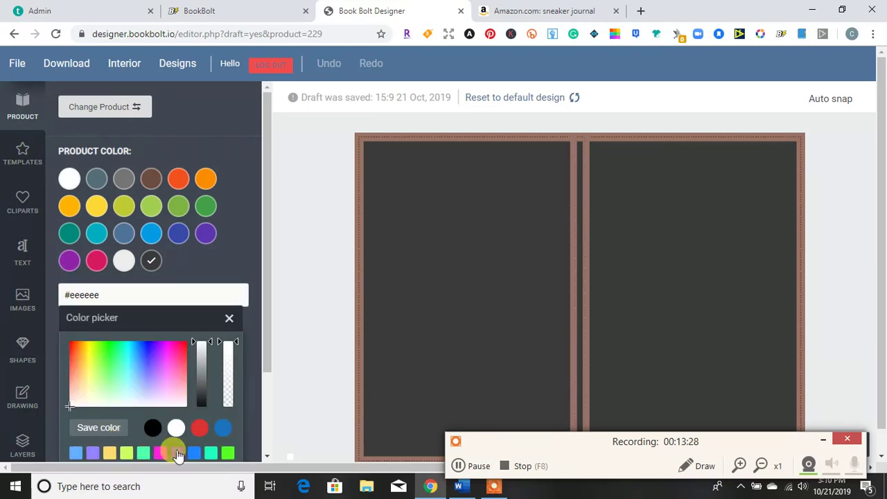
click(155, 349)
click(159, 356)
click(148, 348)
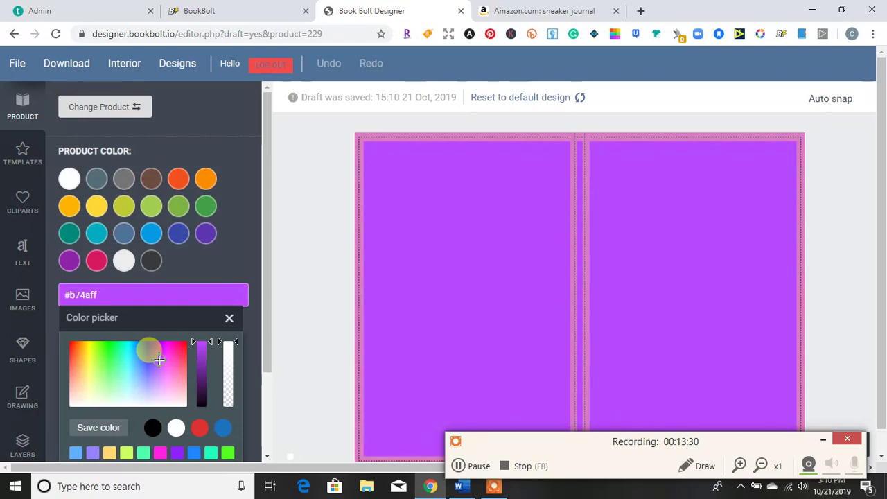
click(241, 257)
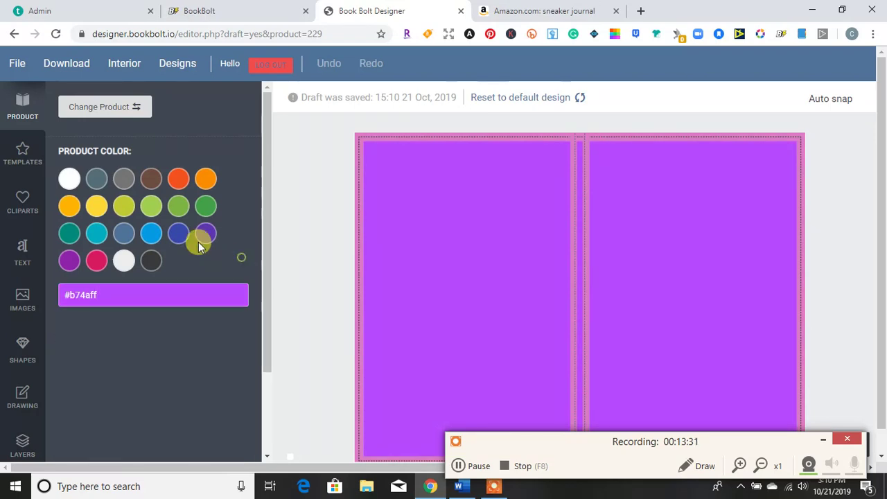
- Look through the designer's template categories and clipart library
click(25, 156)
click(242, 138)
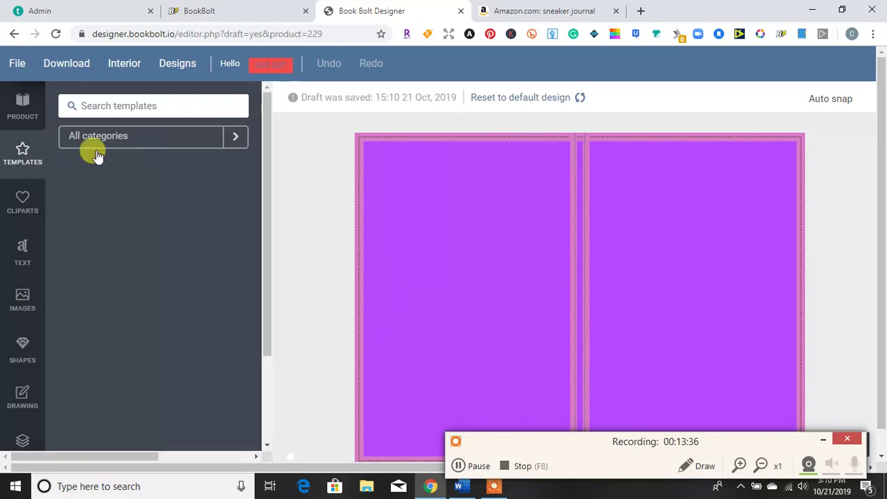
click(9, 199)
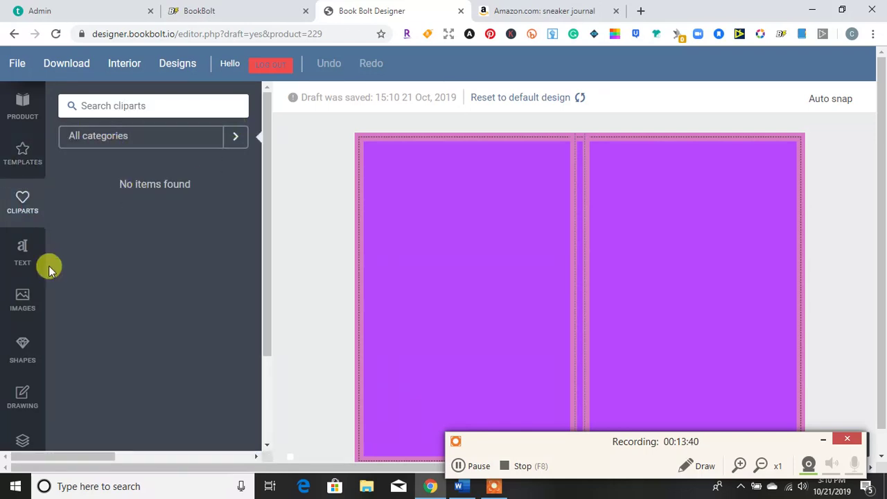
- Examine the designer's text styles and font list, including the additional fonts in the Fonts Manager
click(24, 263)
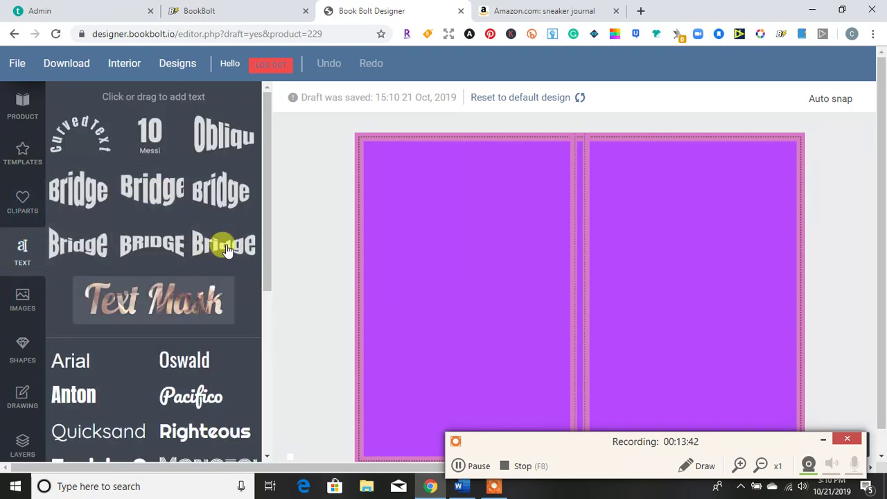
drag(270, 189, 260, 391)
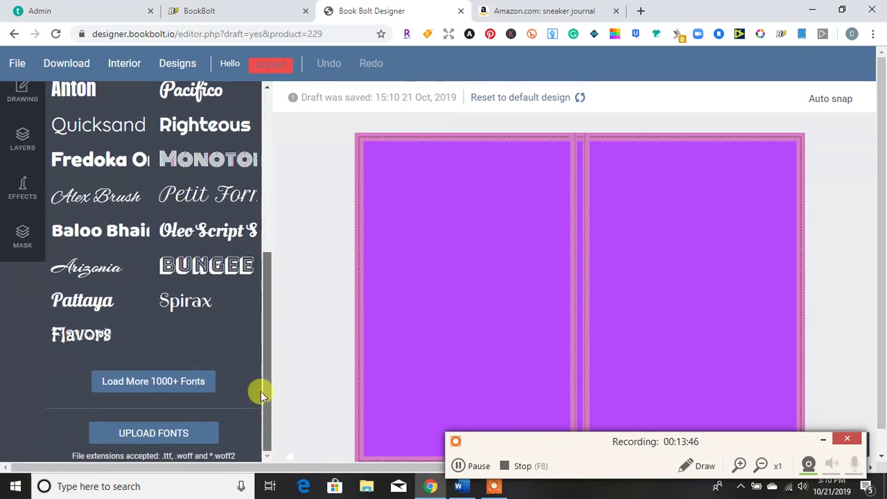
click(148, 380)
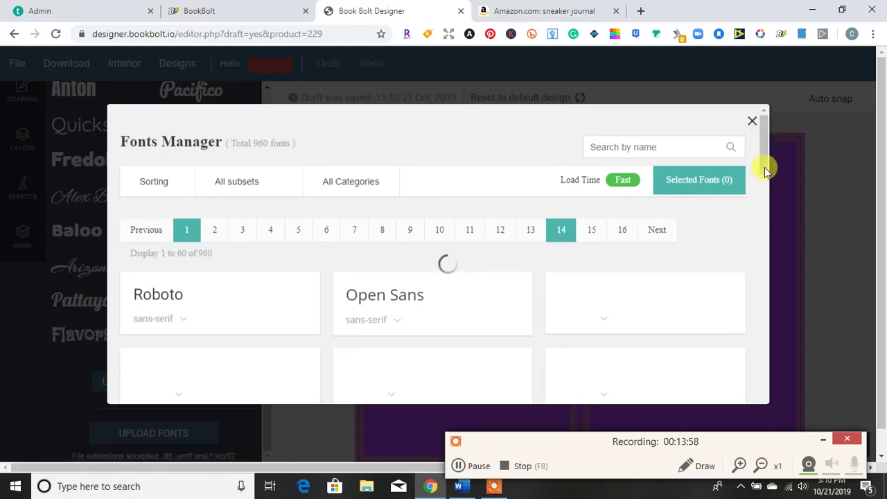
scroll(764, 246, down, 5)
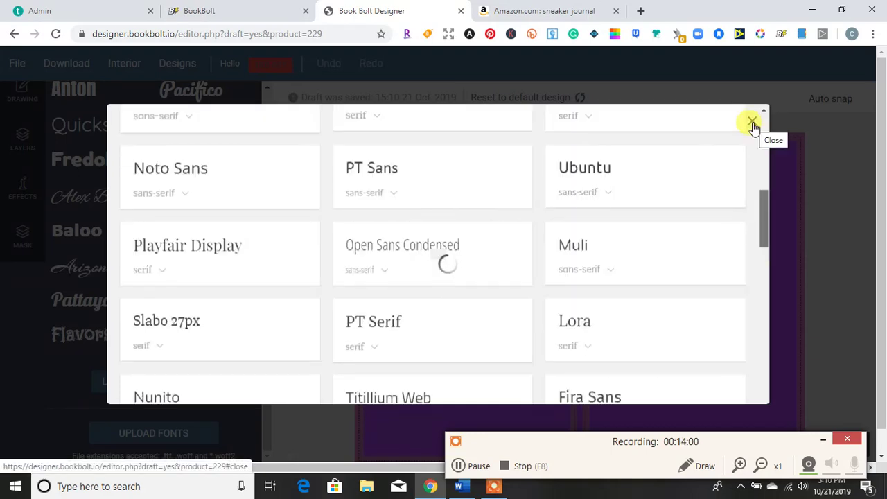
click(738, 126)
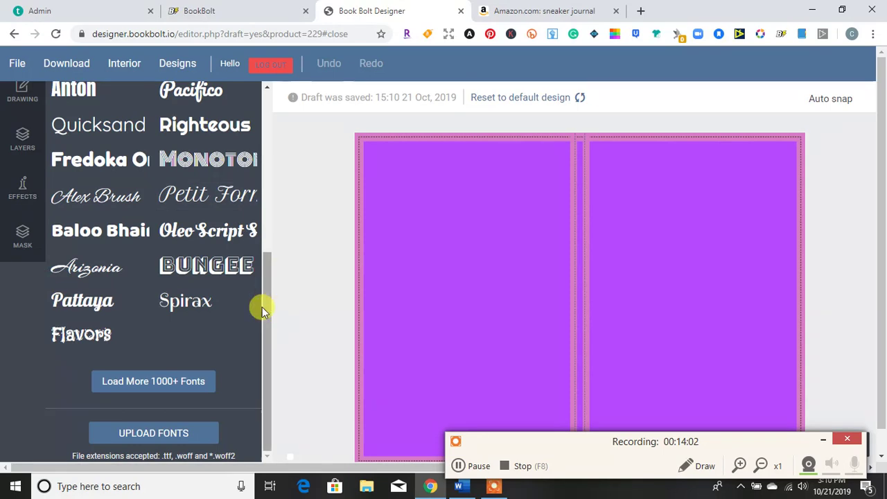
drag(263, 306, 245, 200)
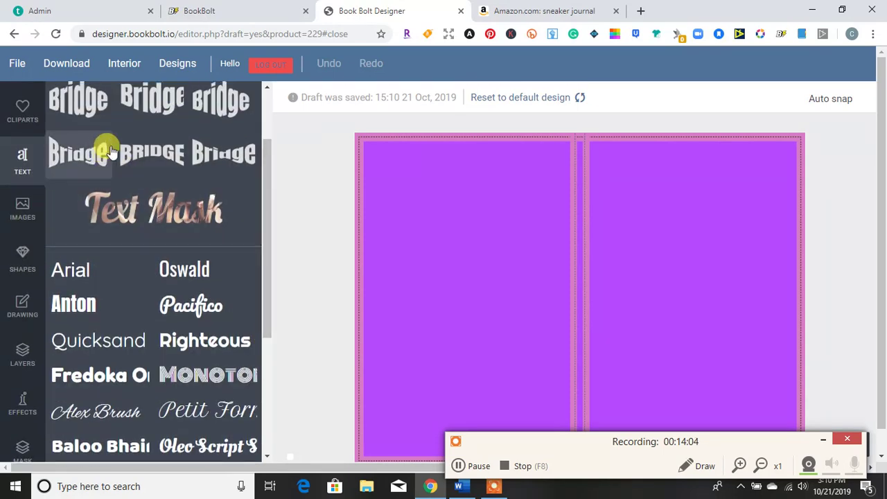
- View the three-step Text Mask instructions and close them
scroll(227, 222, up, 1)
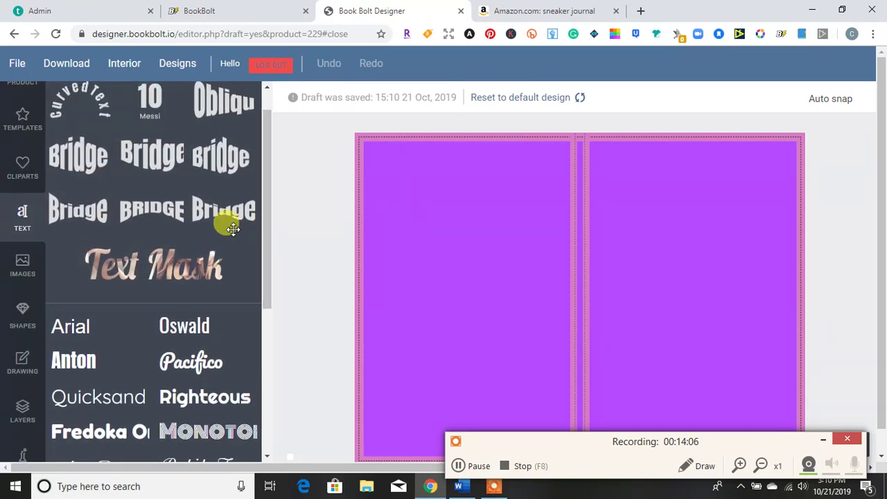
click(153, 264)
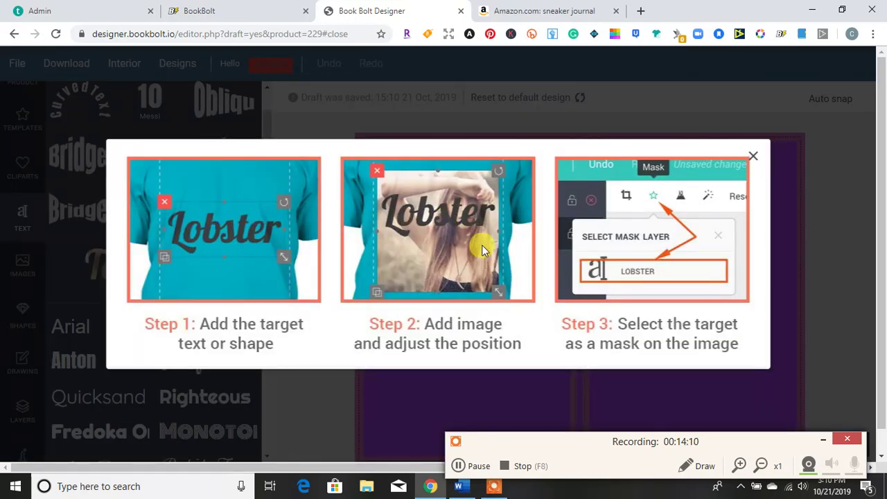
click(751, 156)
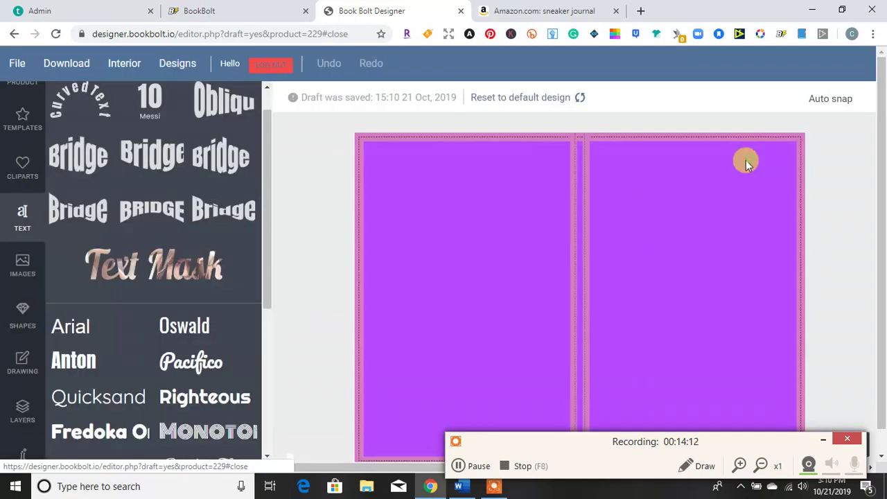
- Add a Curved Text object to the cover and move it slightly up and left of the spine
click(104, 107)
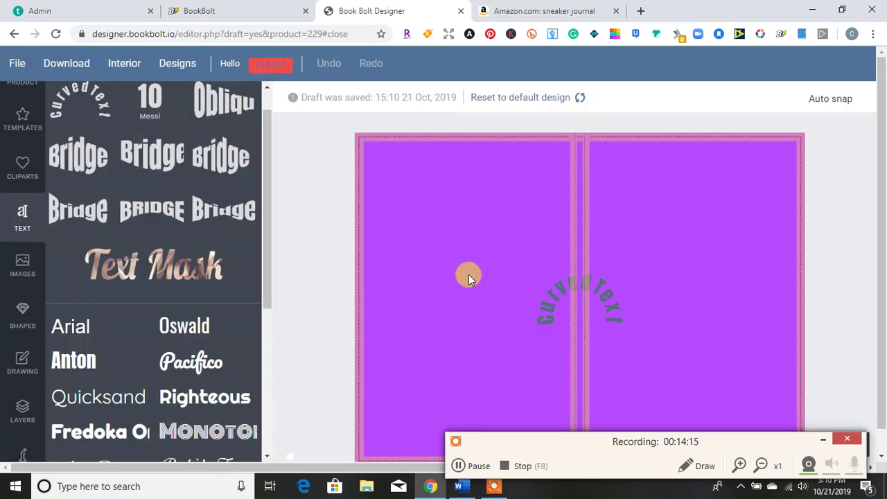
click(568, 306)
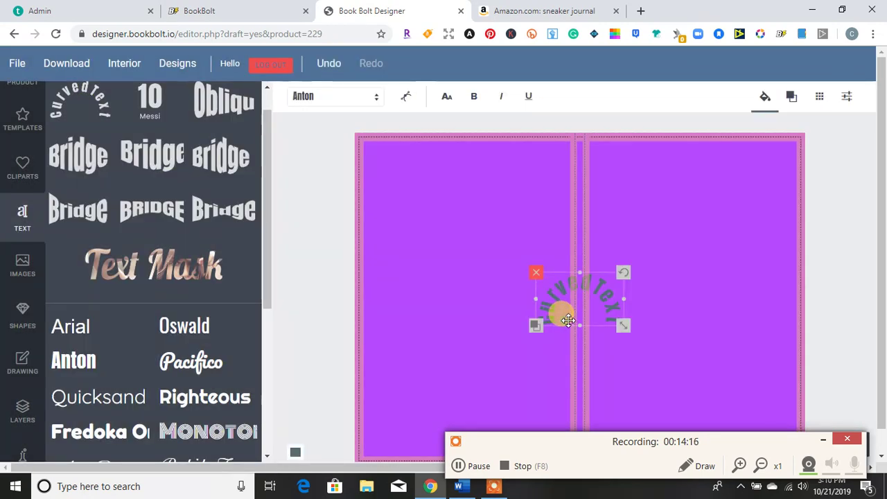
drag(568, 321, 576, 292)
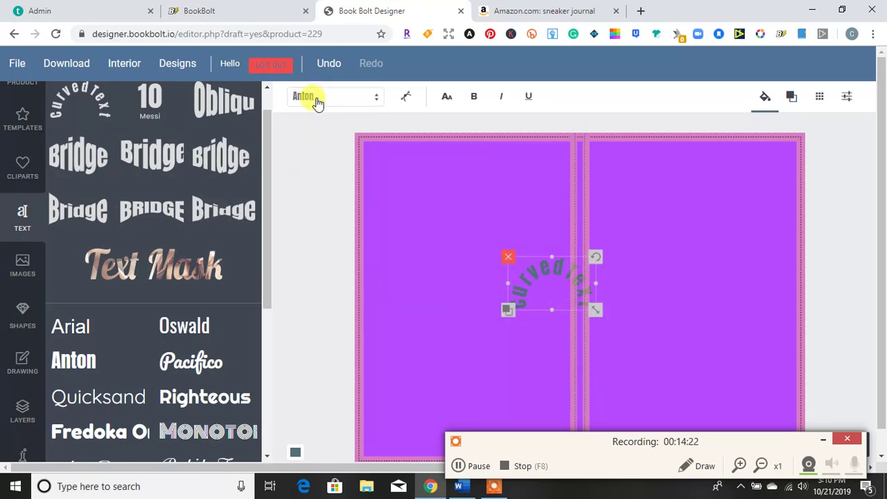
right_click(560, 266)
click(544, 280)
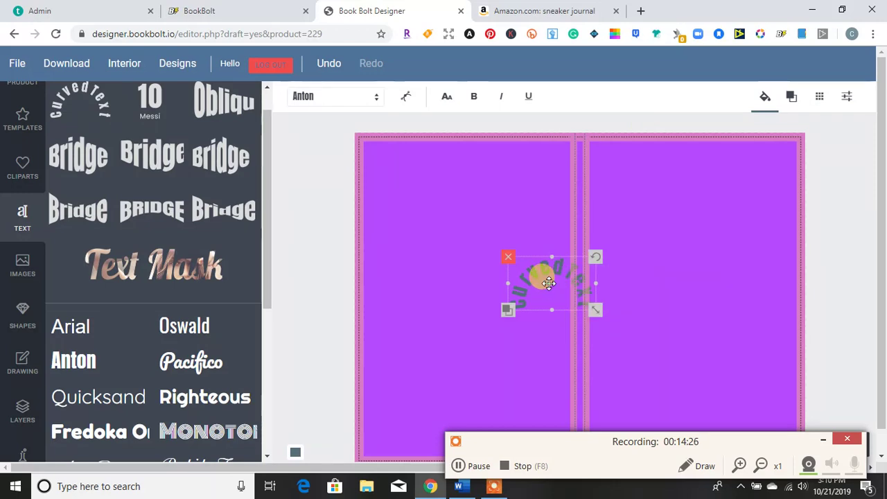
- Stretch the curved text wider and taller so it spans both covers, roughly centred on the spine
drag(547, 261, 640, 255)
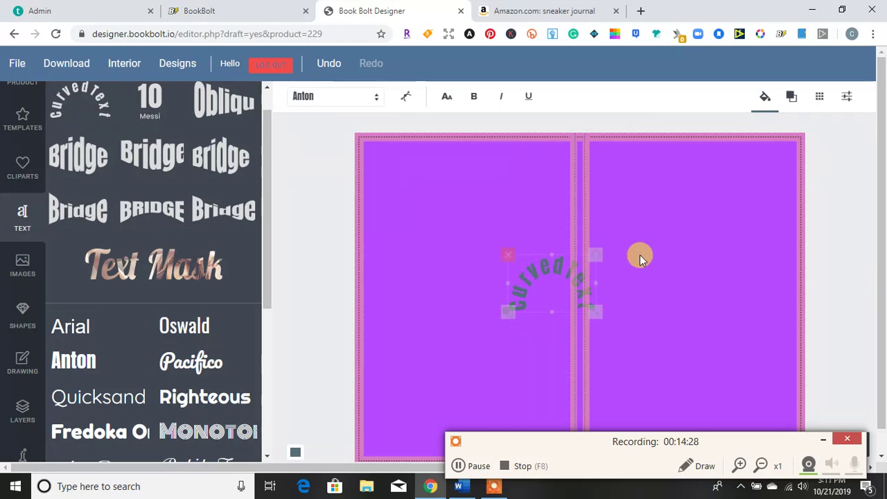
drag(590, 284, 689, 291)
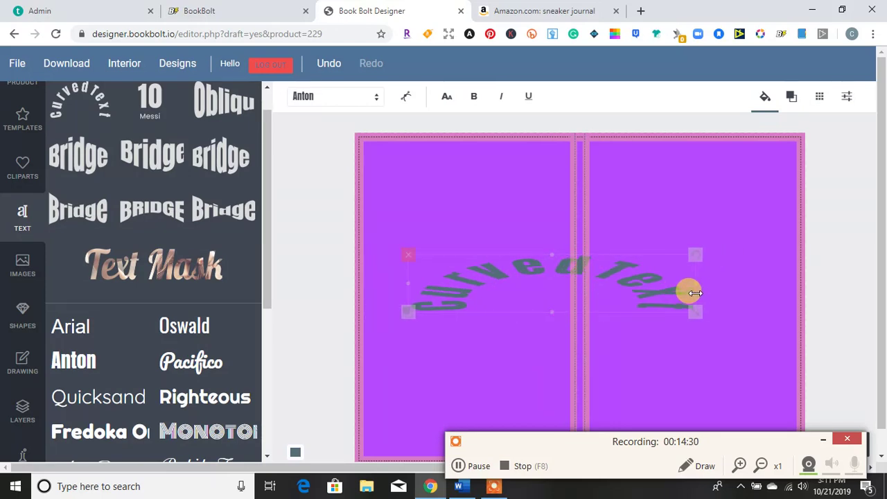
drag(553, 255, 582, 205)
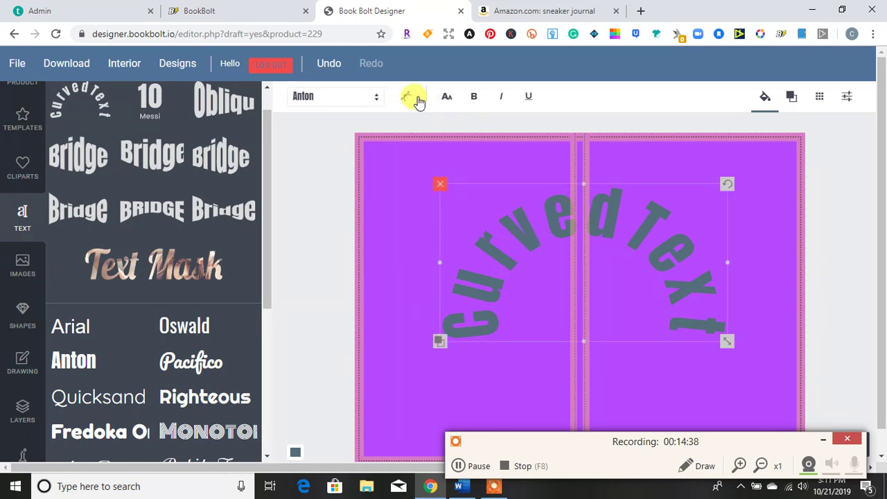
- Delete the curved text from the cover
drag(263, 185, 267, 128)
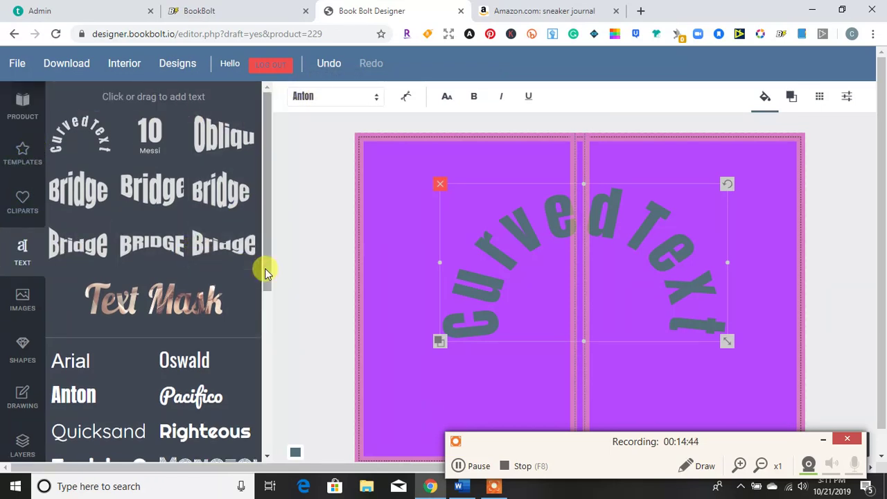
scroll(883, 256, down, 1)
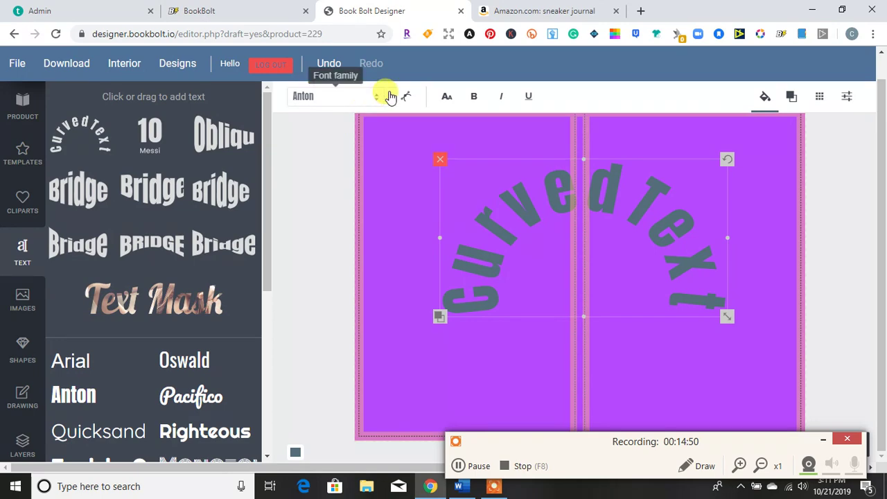
click(441, 160)
- Add an Oswald text object to the cover and change its wording to "Tutorial"
click(194, 363)
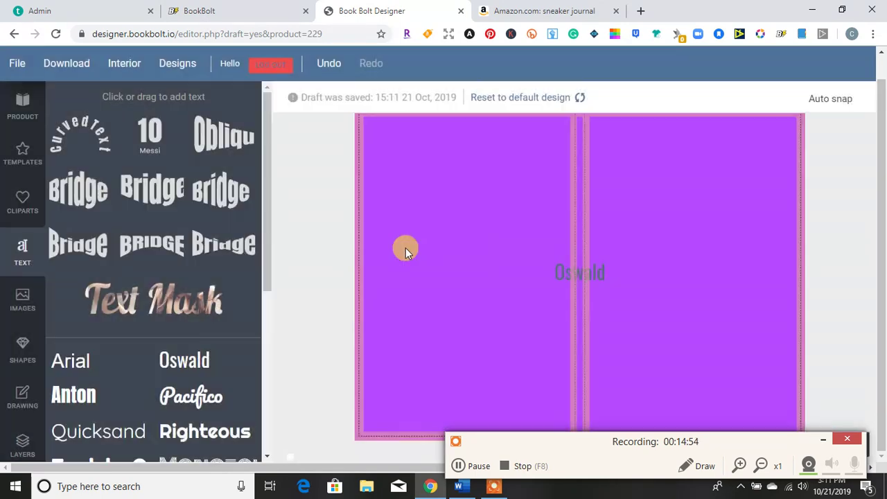
click(576, 270)
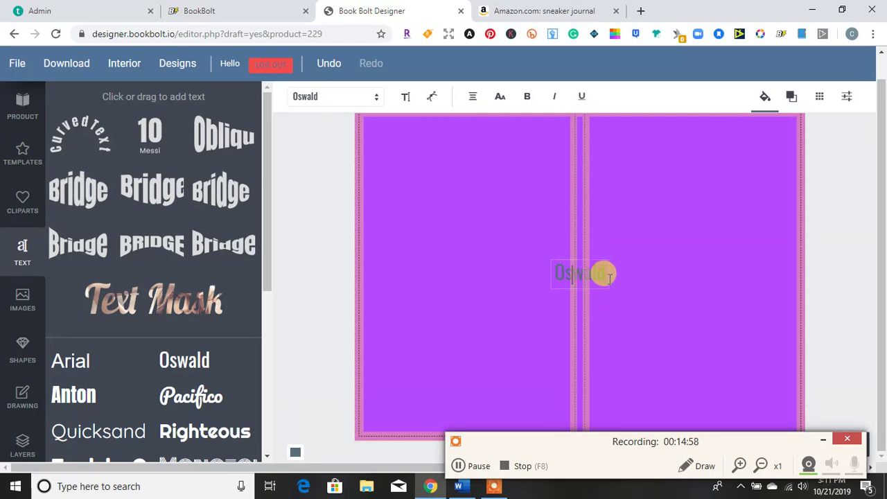
drag(600, 270, 554, 272)
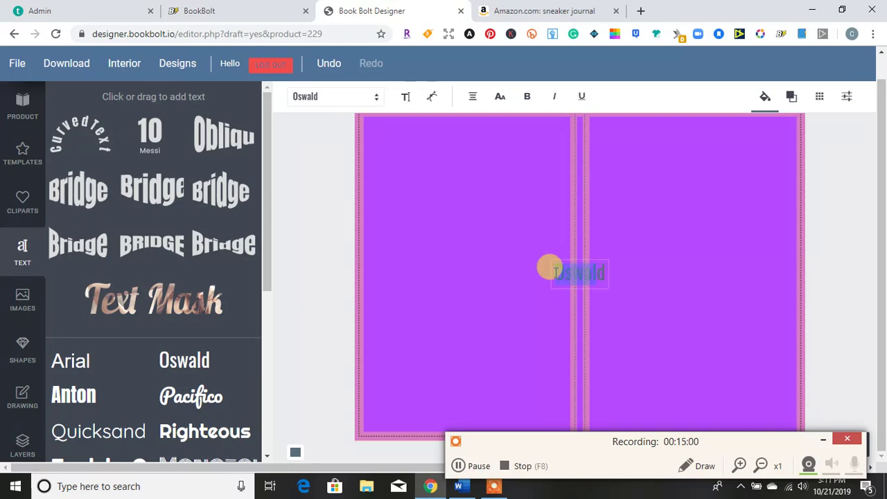
text(S)
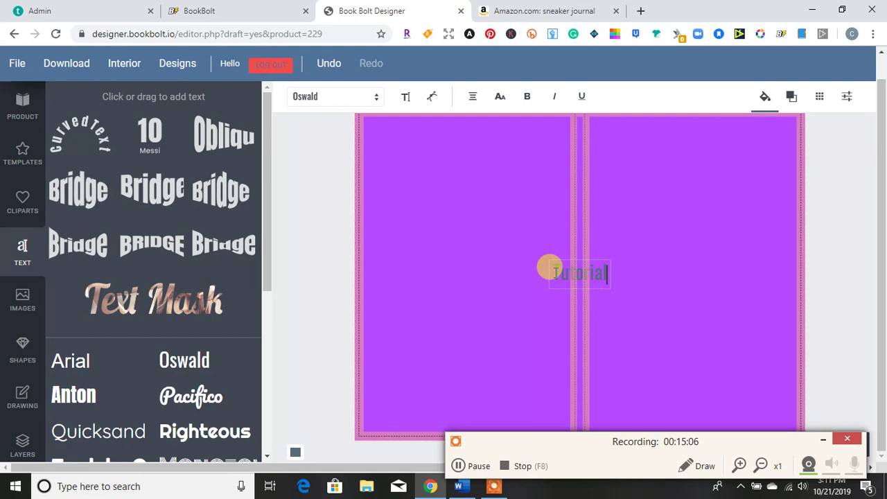
click(615, 278)
click(605, 281)
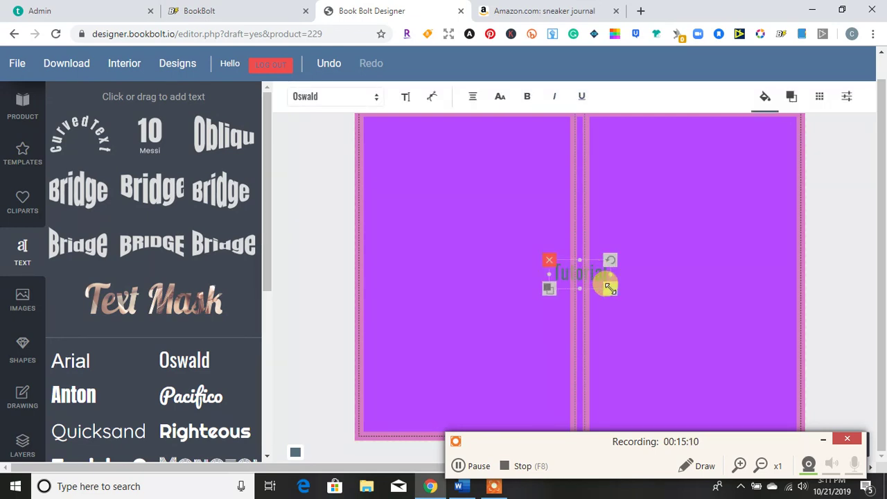
- Enlarge the "Tutorial" text and place it as a title near the top edge of the front cover
drag(608, 286, 686, 321)
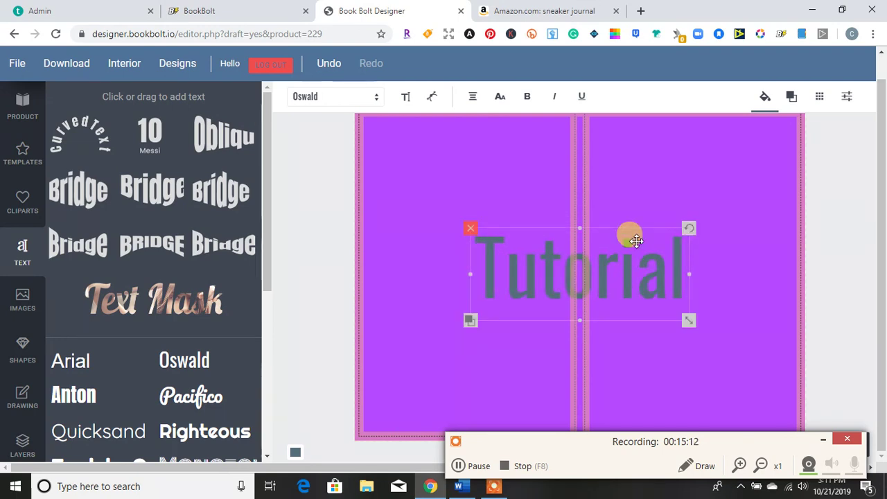
drag(636, 241, 723, 146)
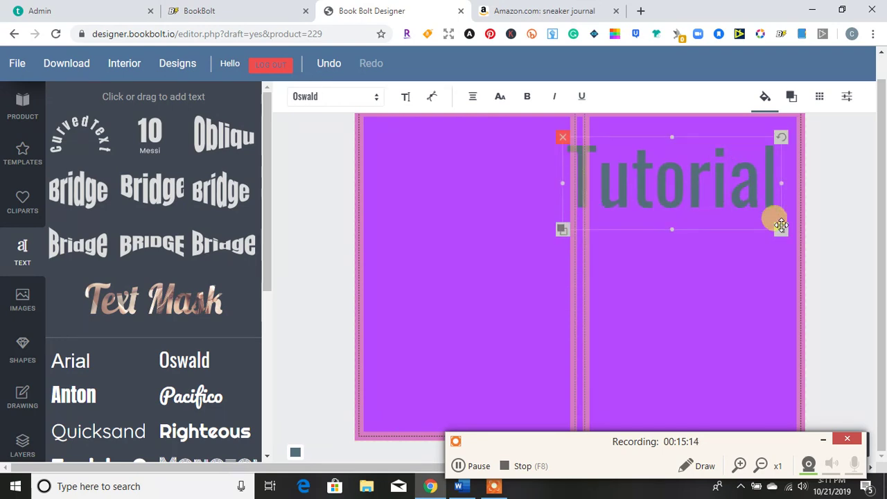
drag(781, 228, 755, 205)
drag(679, 178, 713, 163)
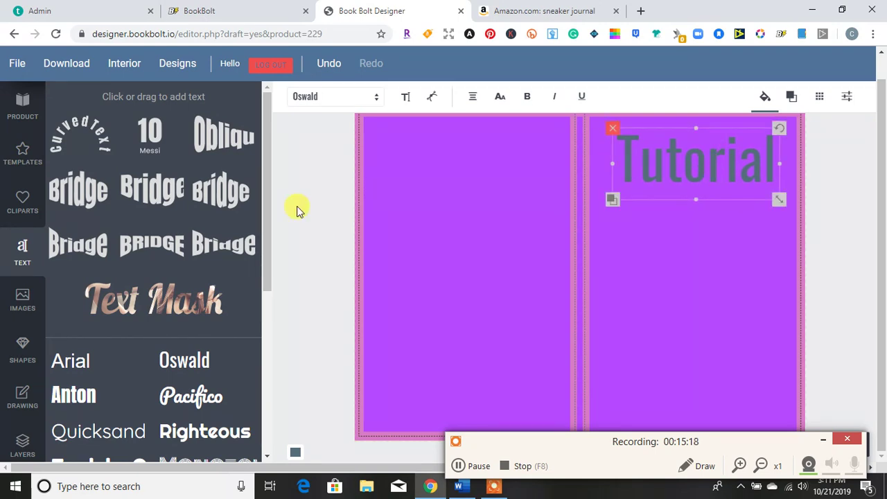
- Add the swan photo from the Pixabay resources, scaled down to the front cover's width and placed below the title
click(21, 299)
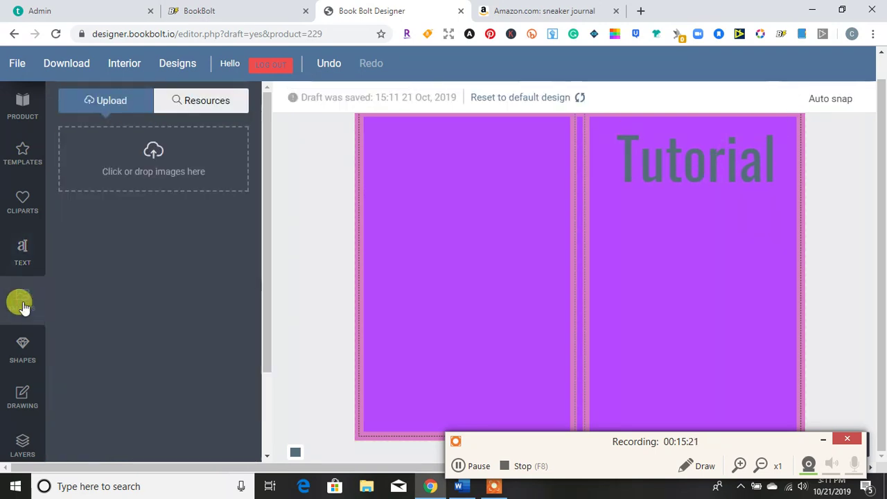
click(183, 100)
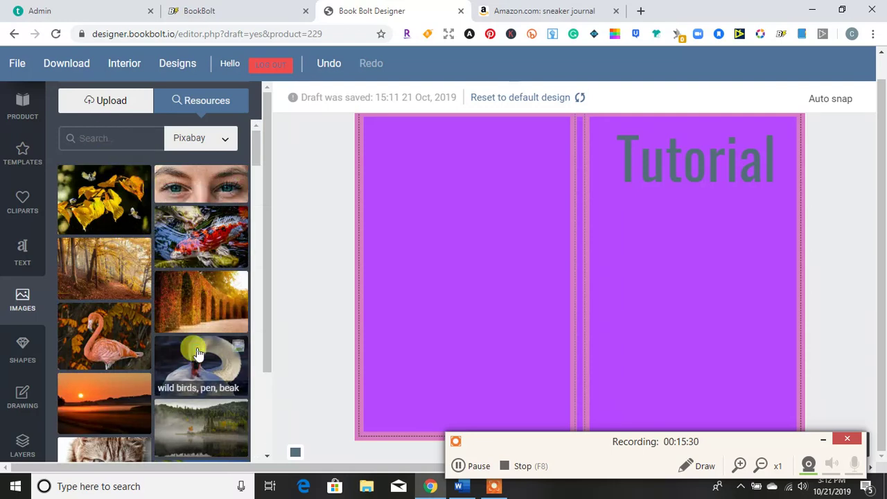
click(198, 353)
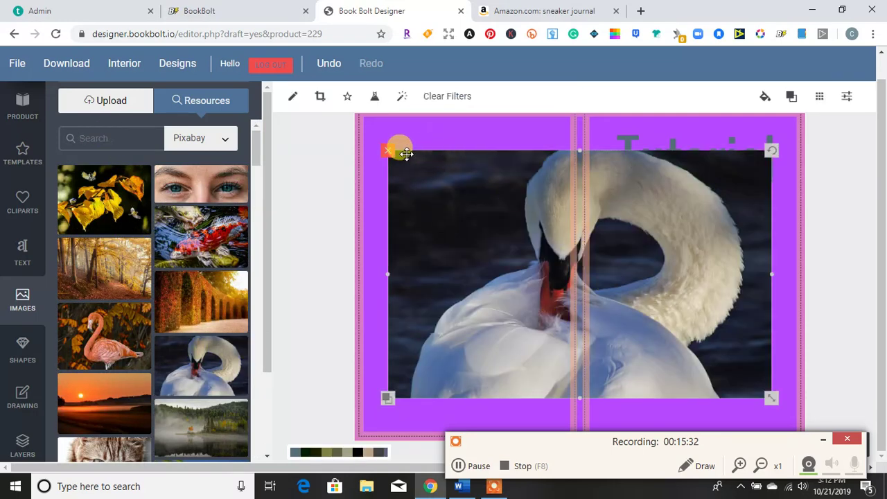
drag(769, 399, 676, 337)
drag(645, 260, 723, 252)
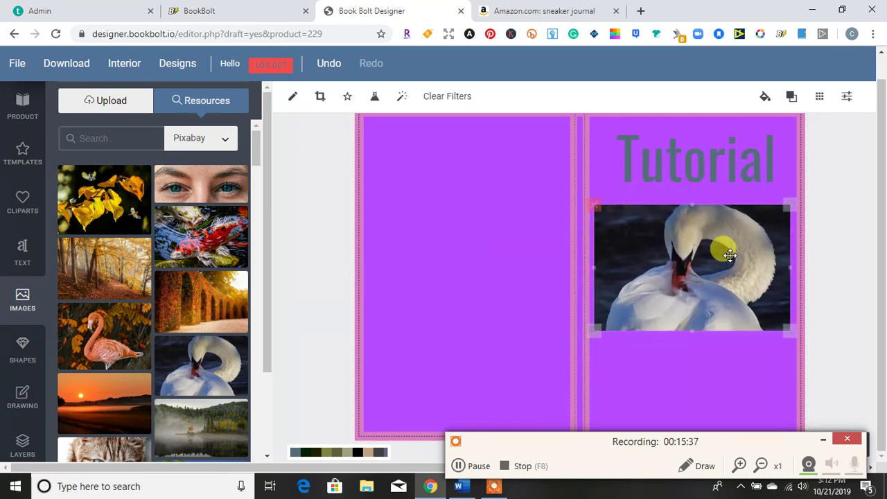
click(445, 271)
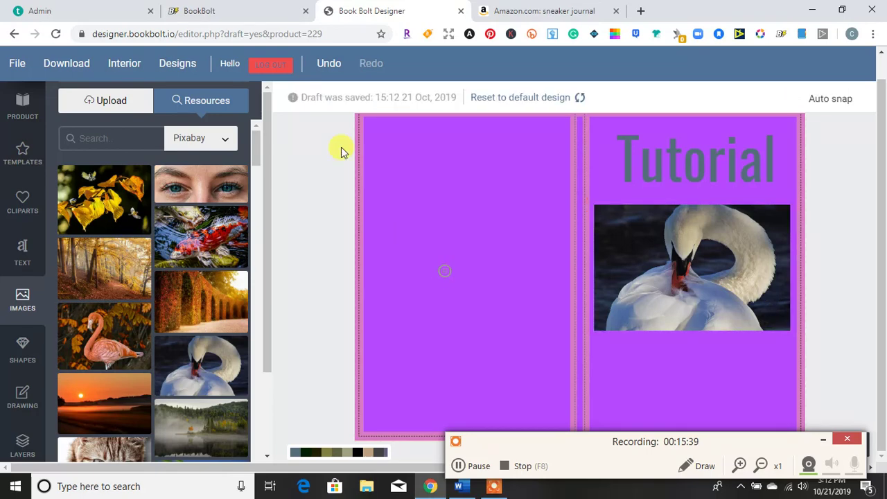
click(206, 146)
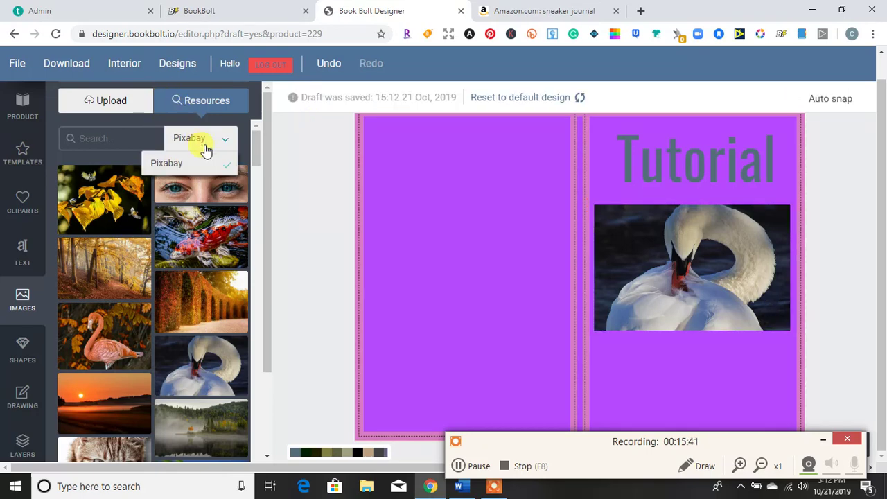
click(71, 139)
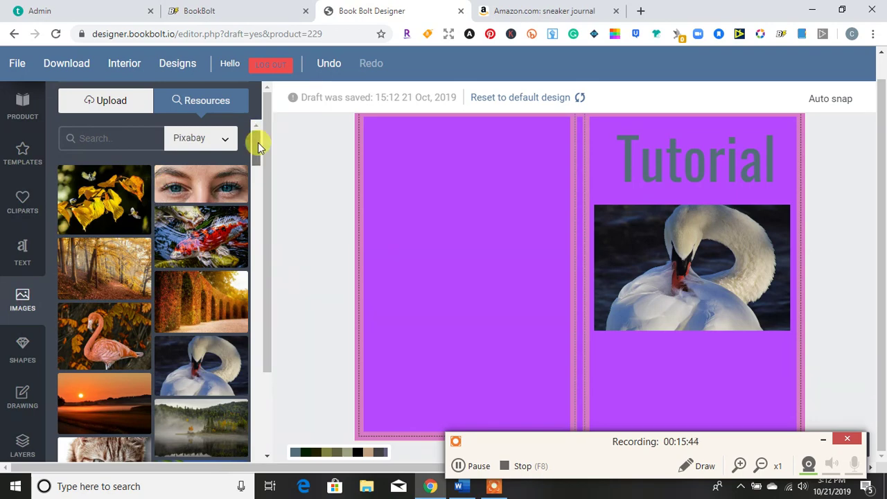
mouse_move(258, 142)
mouse_down()
mouse_move(263, 248)
mouse_move(264, 128)
mouse_up()
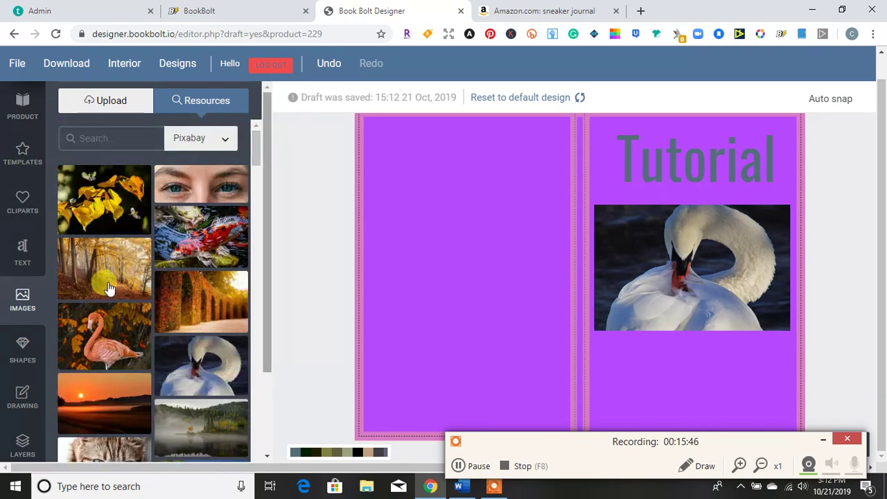
- Add an enlarged oval speech bubble shape below the swan photo and fill it with yellow #fdd835
click(21, 350)
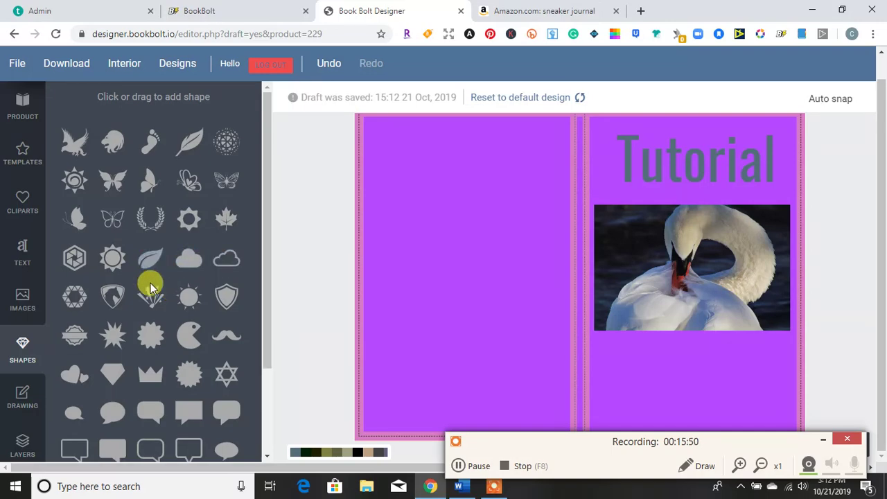
click(68, 414)
click(579, 274)
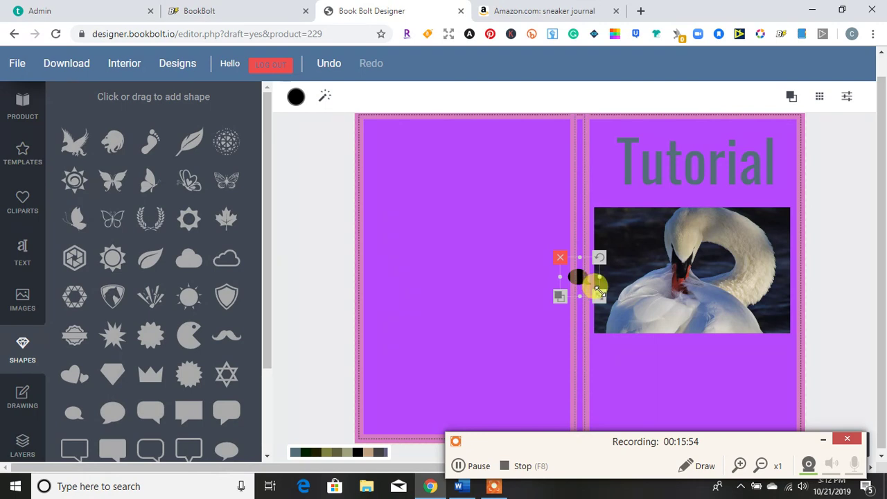
drag(589, 294, 693, 382)
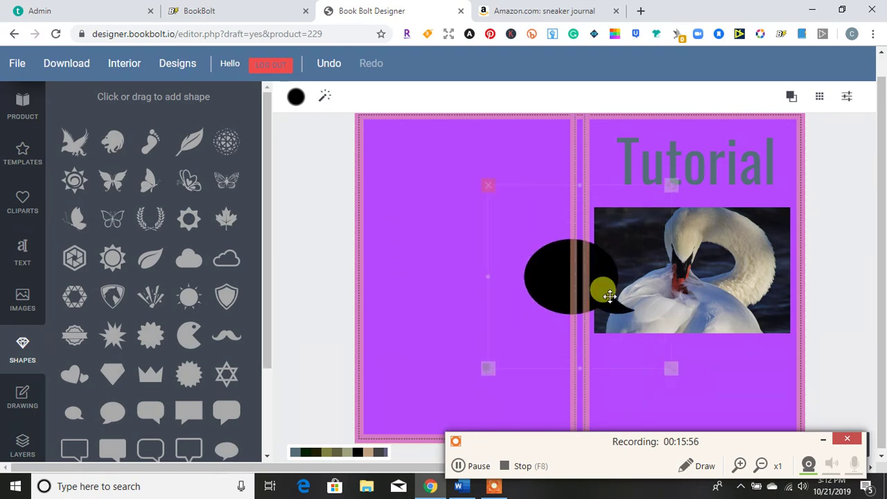
drag(575, 264, 684, 368)
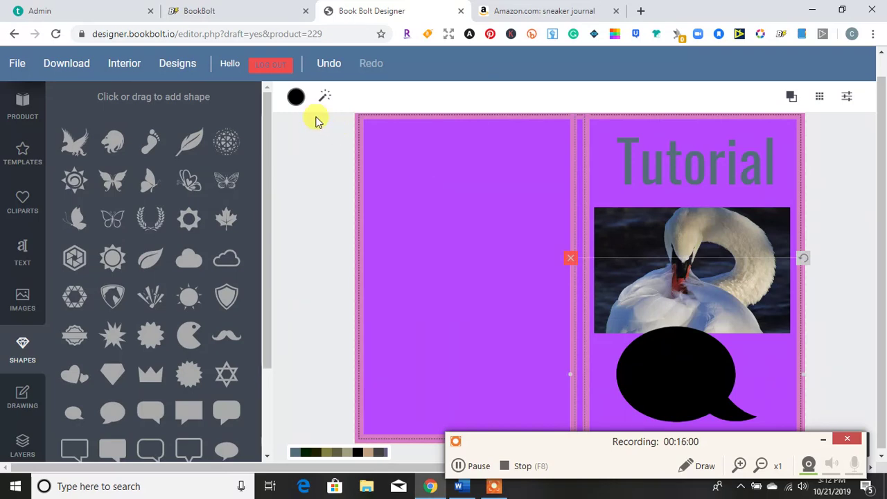
click(296, 98)
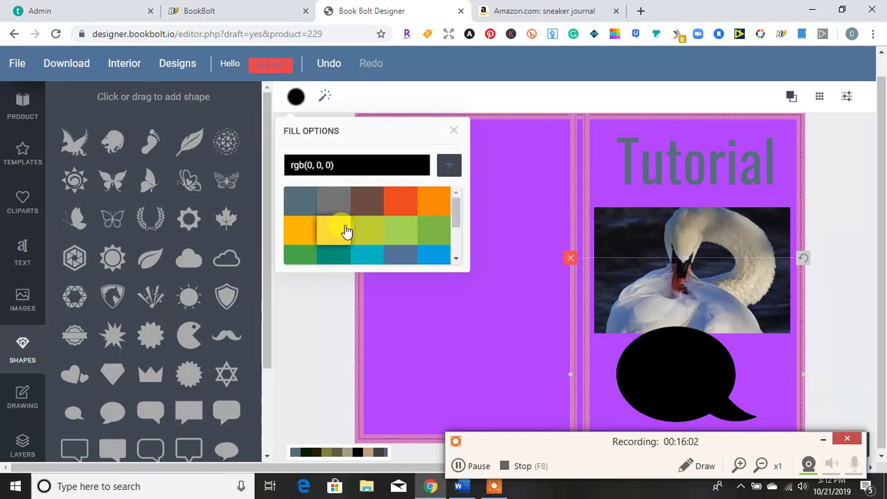
click(344, 228)
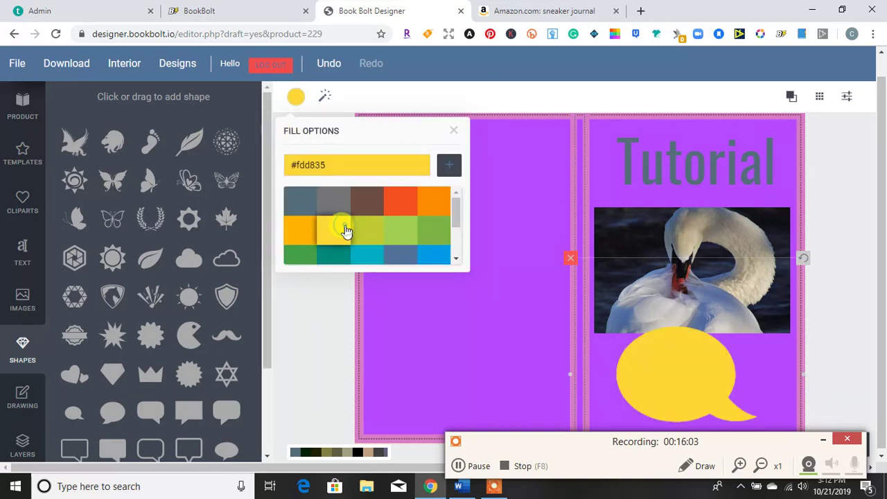
- Draw a looping freehand line in #f4511e across the back cover and leave the drawing mode
click(20, 408)
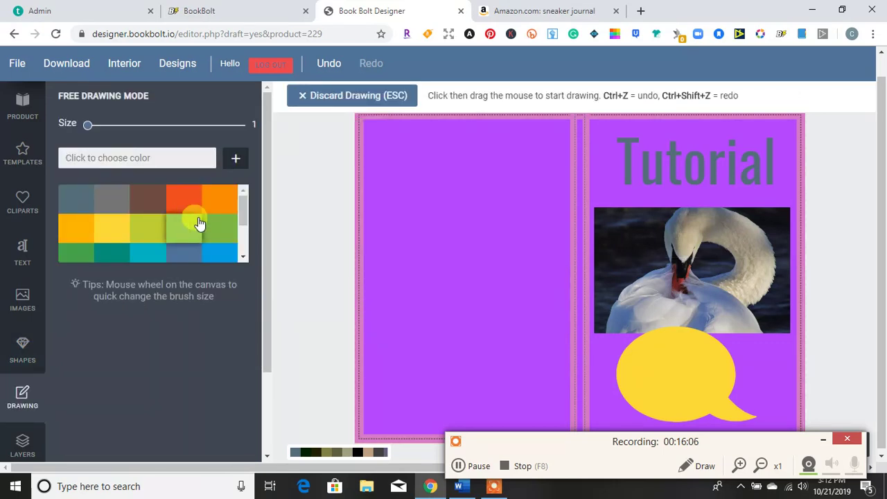
click(182, 199)
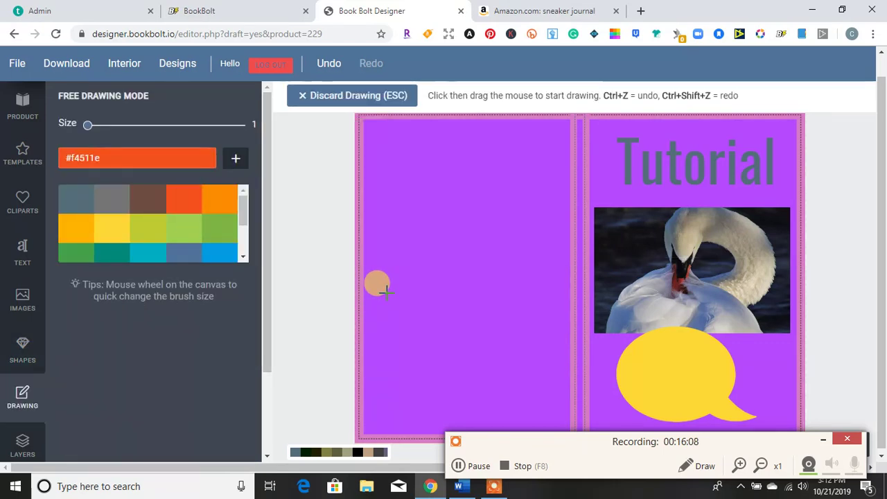
mouse_move(385, 290)
mouse_down()
mouse_move(420, 151)
mouse_move(473, 331)
mouse_move(480, 213)
mouse_move(515, 257)
mouse_up()
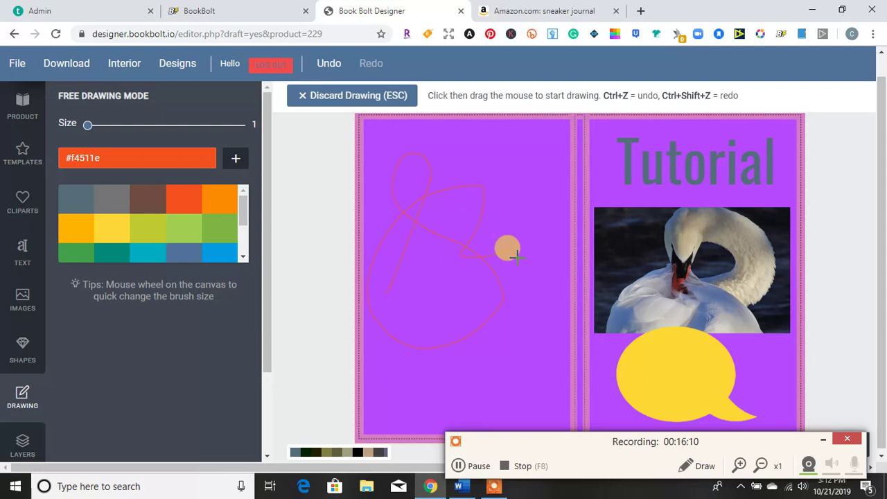
click(309, 101)
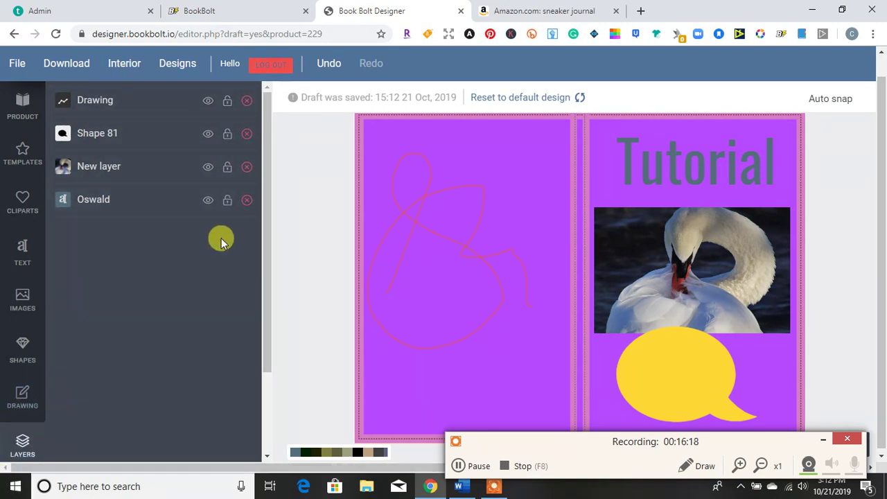
- Delete the Oswald text layer and the freehand drawing layer
click(242, 201)
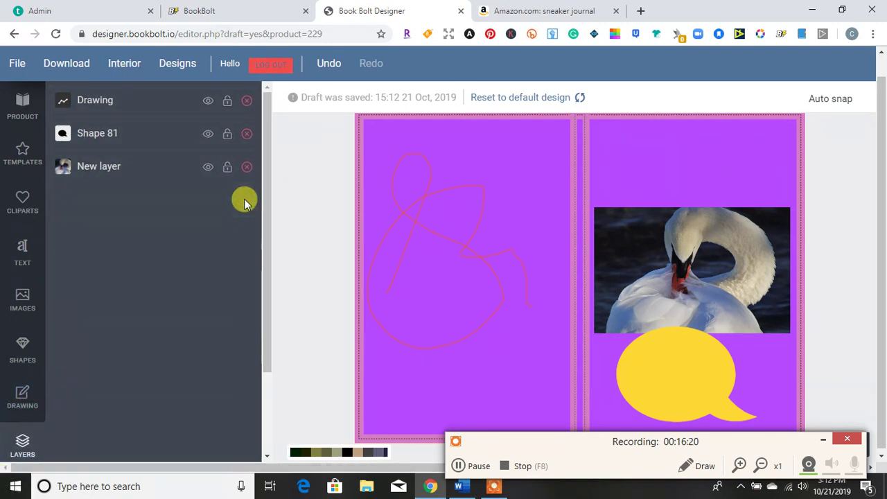
click(244, 101)
- Move the yellow speech bubble above the swan photo and shrink it to fit the space there
click(675, 371)
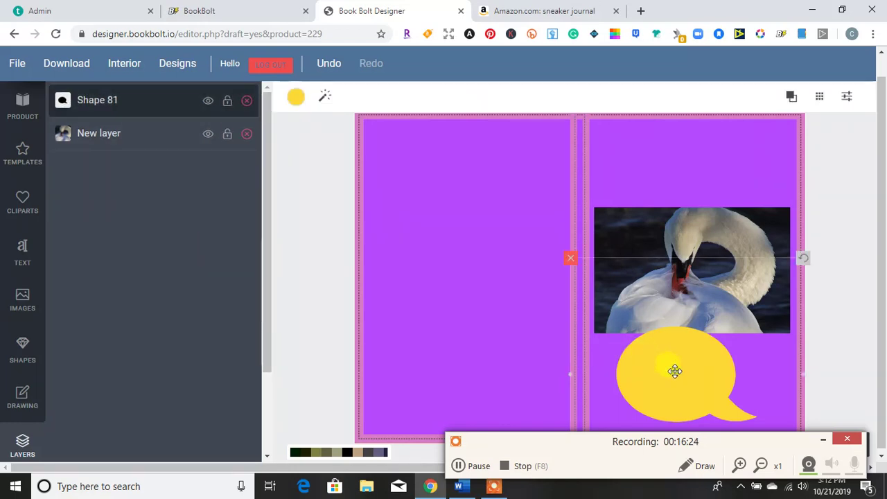
drag(675, 372, 669, 154)
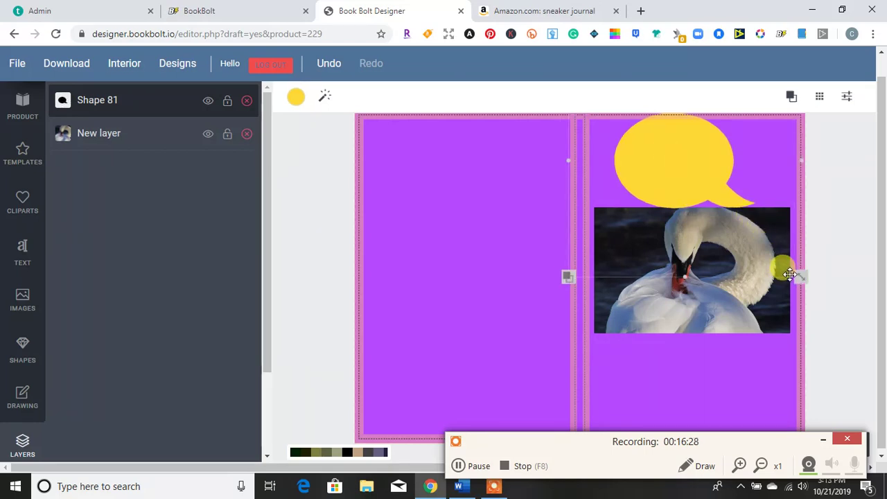
drag(800, 276, 755, 227)
drag(693, 158, 706, 171)
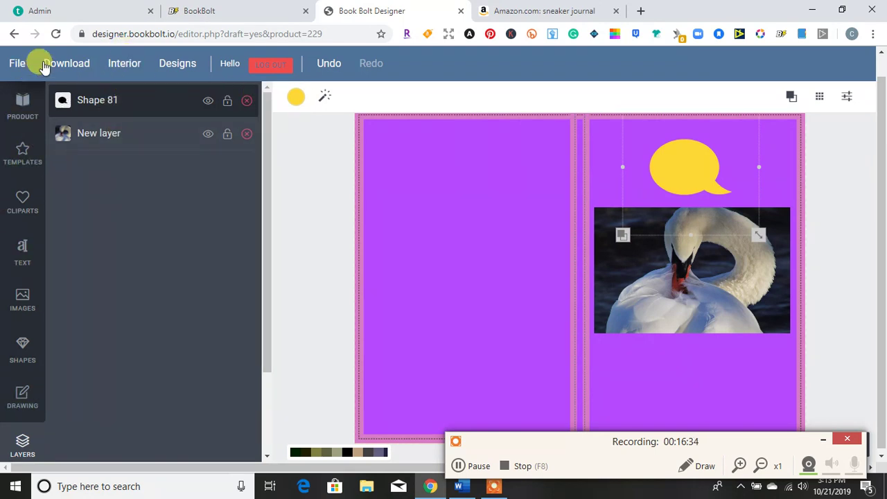
- Generate and download the finished cover design, then close the download message
click(66, 70)
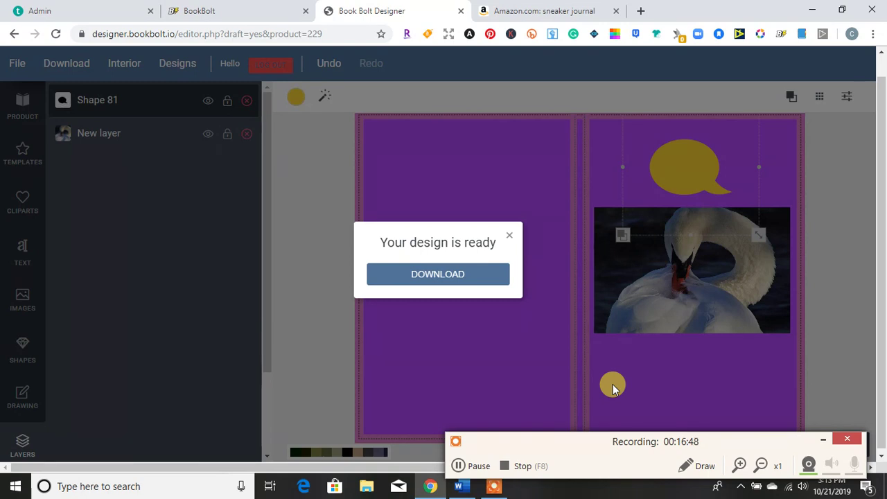
click(428, 284)
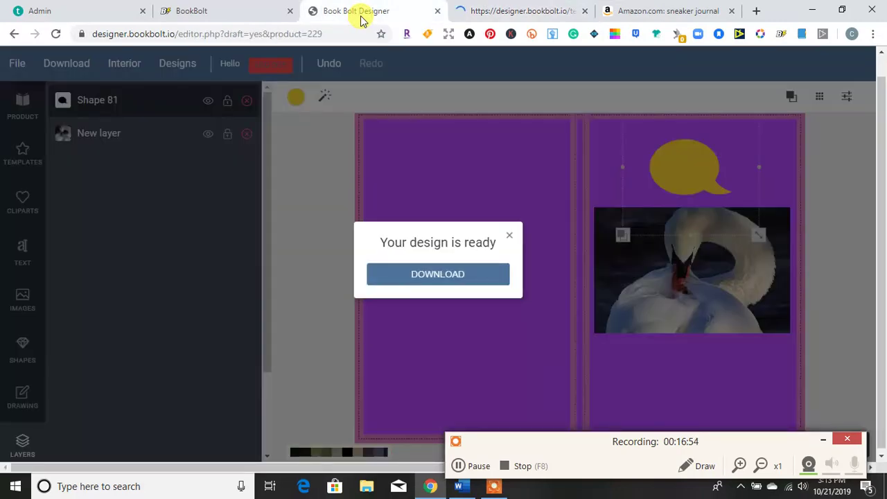
click(510, 234)
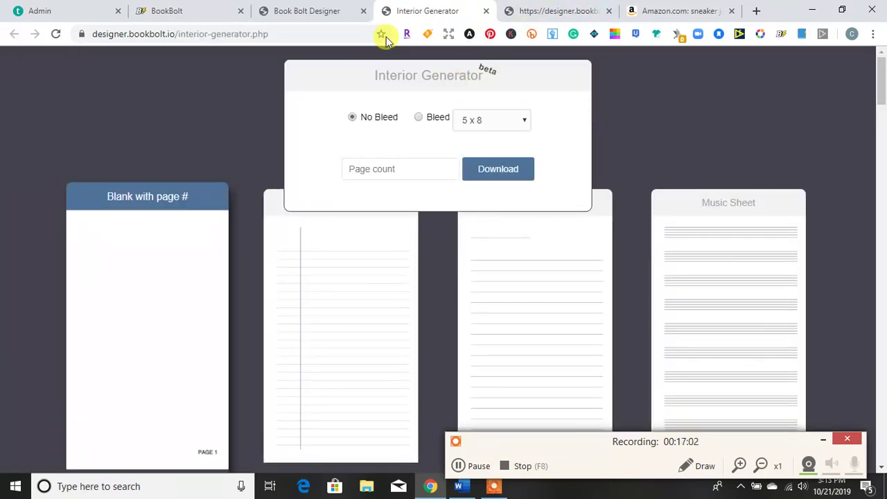
- Check the saved design templates in Book Bolt Designer and generate the purple swan cover for download
click(315, 16)
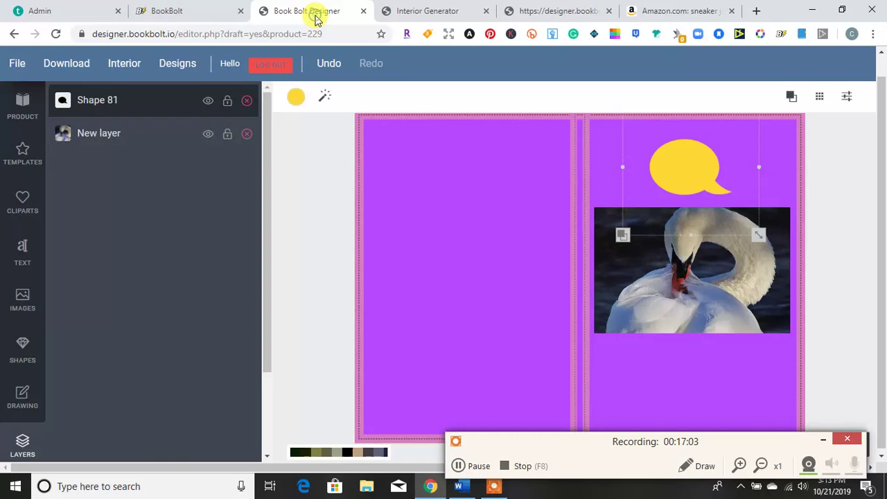
click(175, 66)
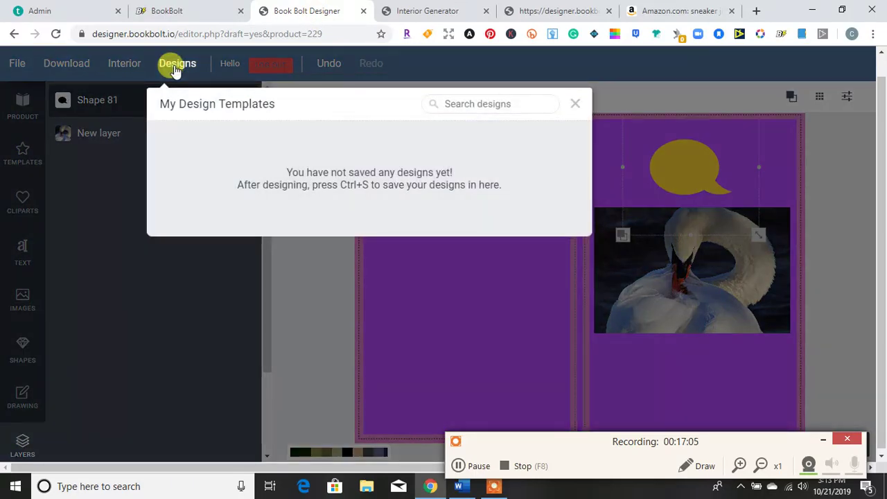
click(114, 72)
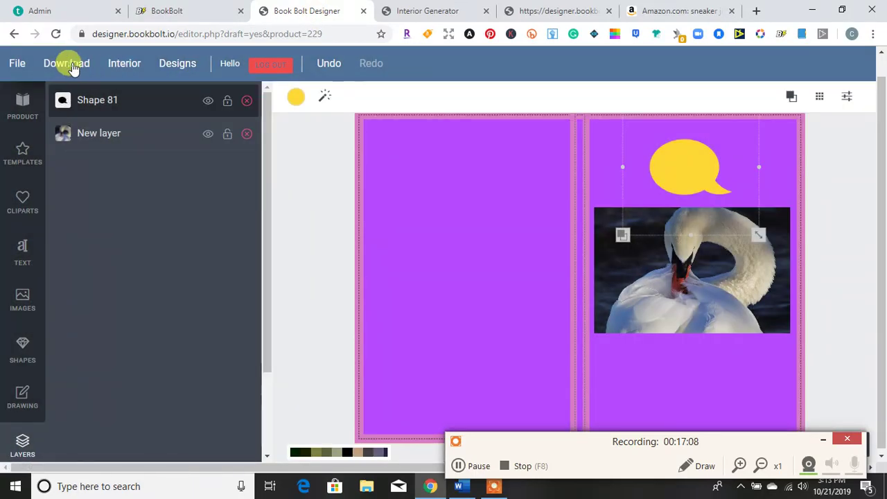
click(856, 101)
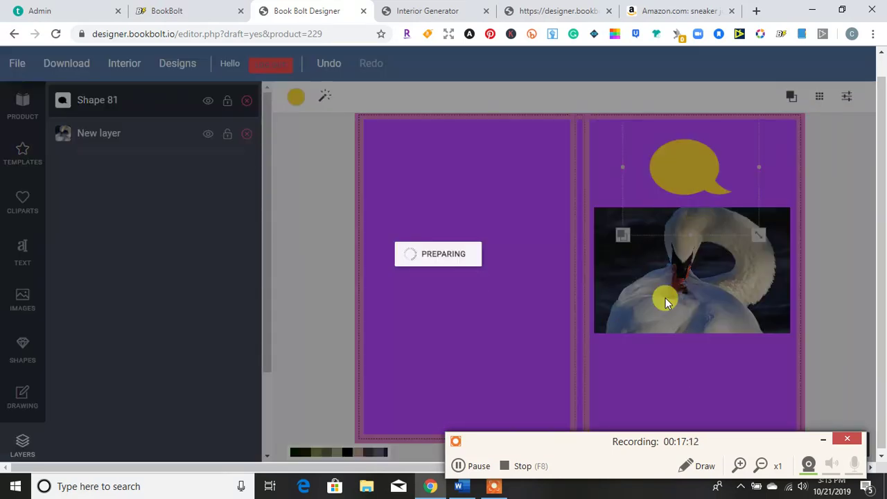
- Open the Bolt Mass Cover Converter from the Book Bolt account and sign in with the saved account e-mail and password
click(217, 17)
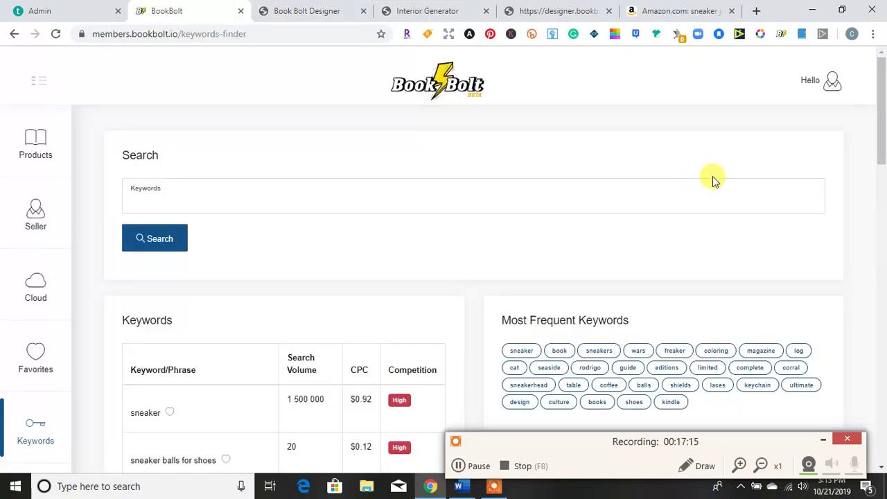
click(831, 90)
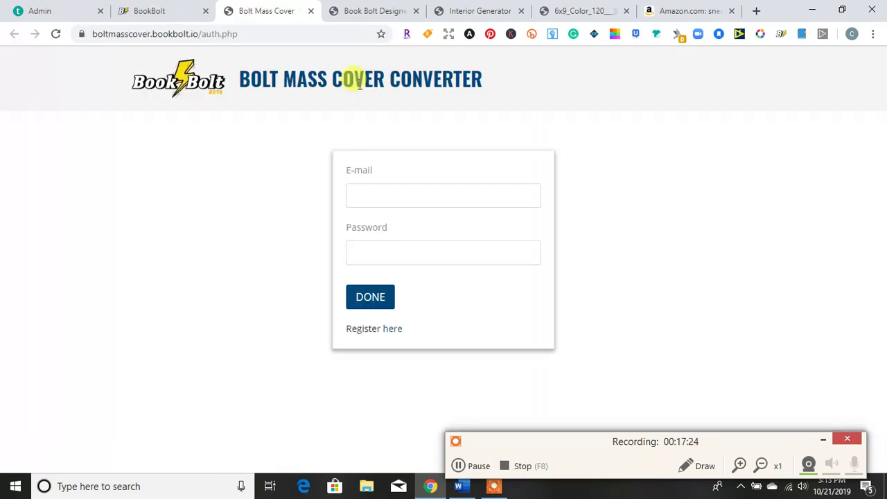
click(407, 200)
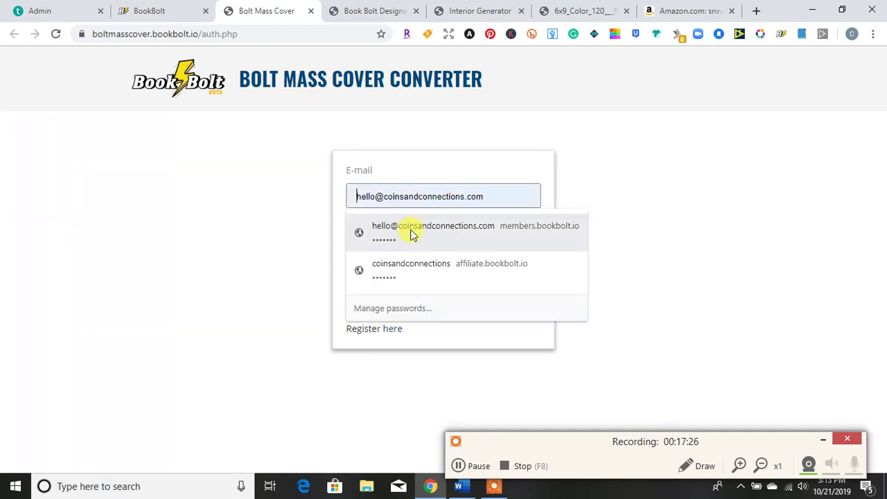
click(410, 231)
click(371, 305)
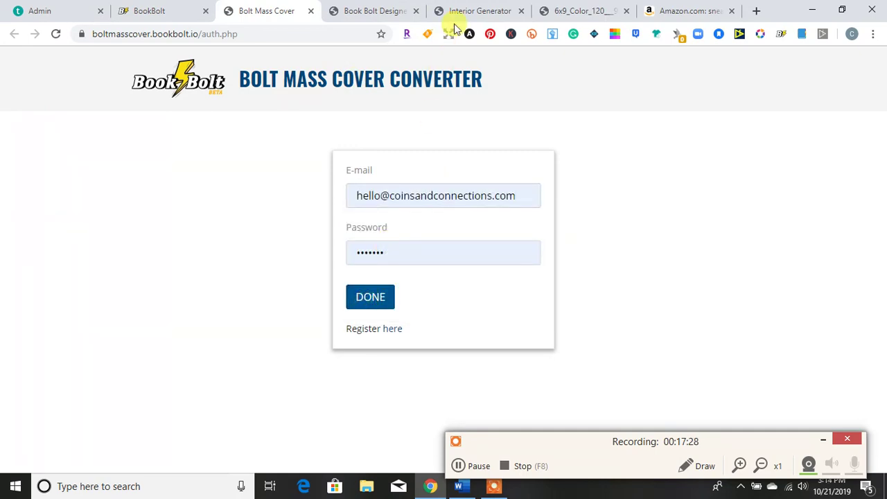
- Close the Interior Generator, then look over and close the cover PDF, dismissing the Designer's download message
click(511, 12)
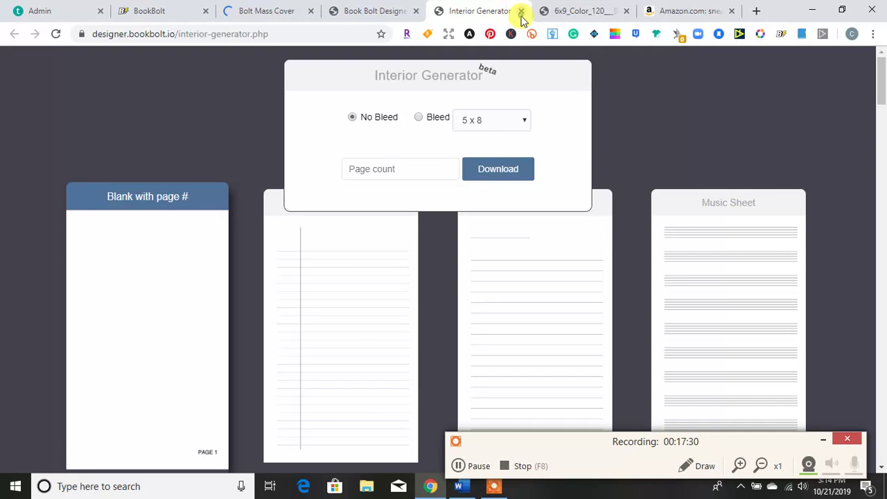
click(520, 12)
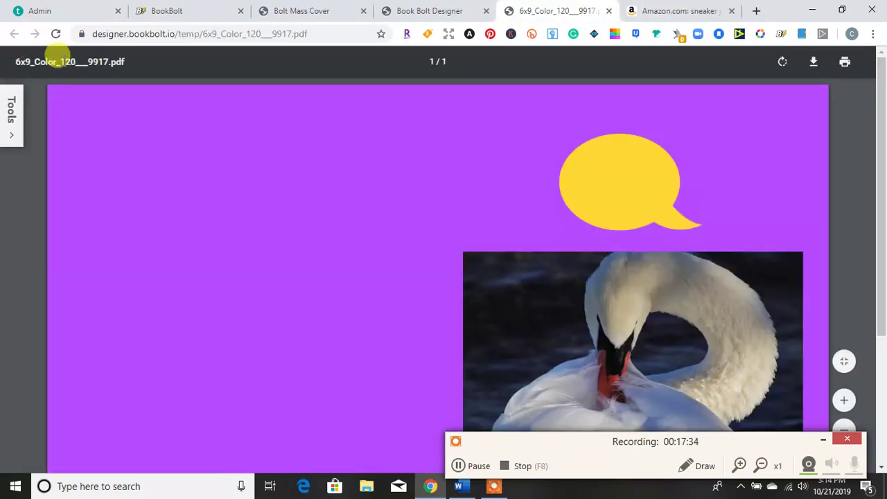
click(193, 115)
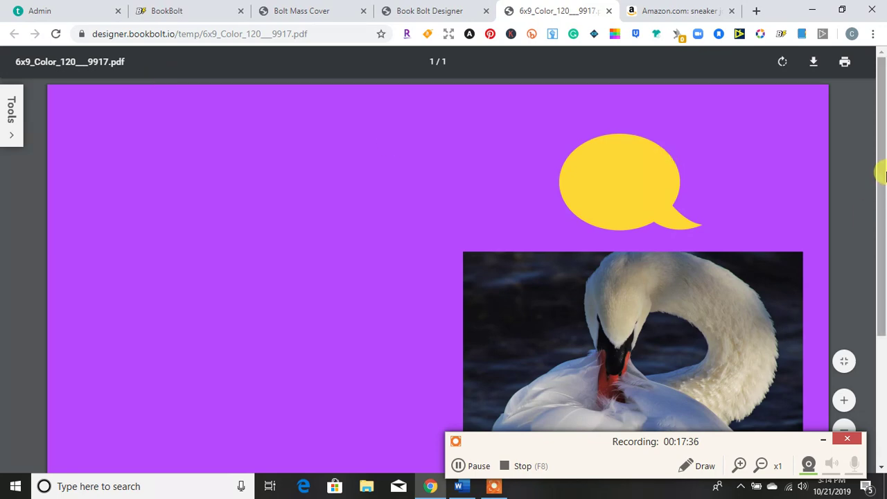
drag(881, 174, 883, 400)
scroll(688, 125, up, 3)
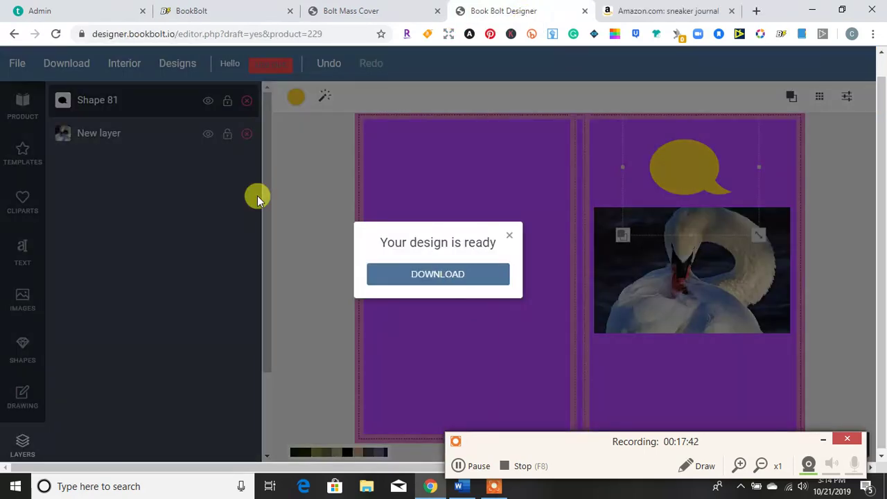
click(508, 236)
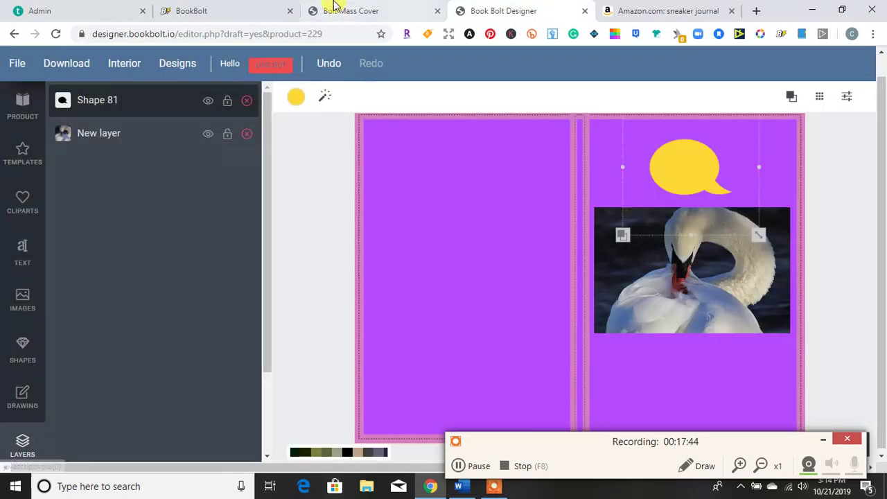
- Set the Bolt Mass Cover Converter's cover size to 6 x 9 and view its image upload dialog without choosing a file
click(333, 8)
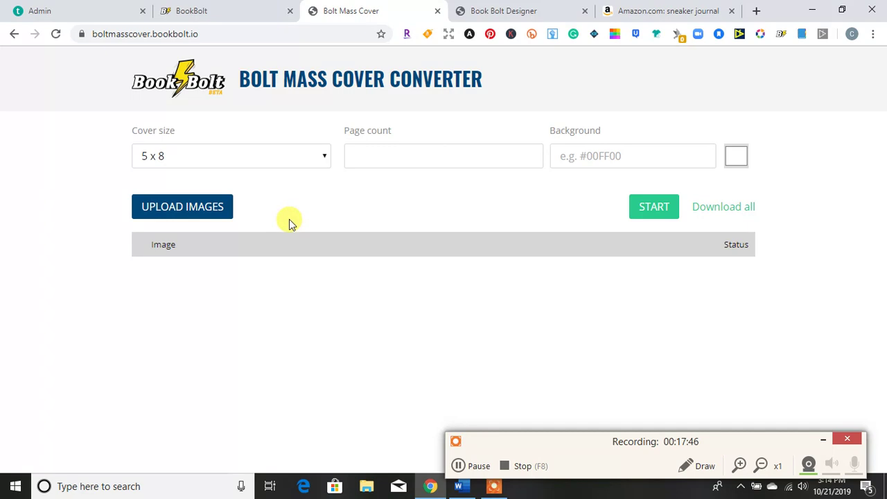
click(320, 162)
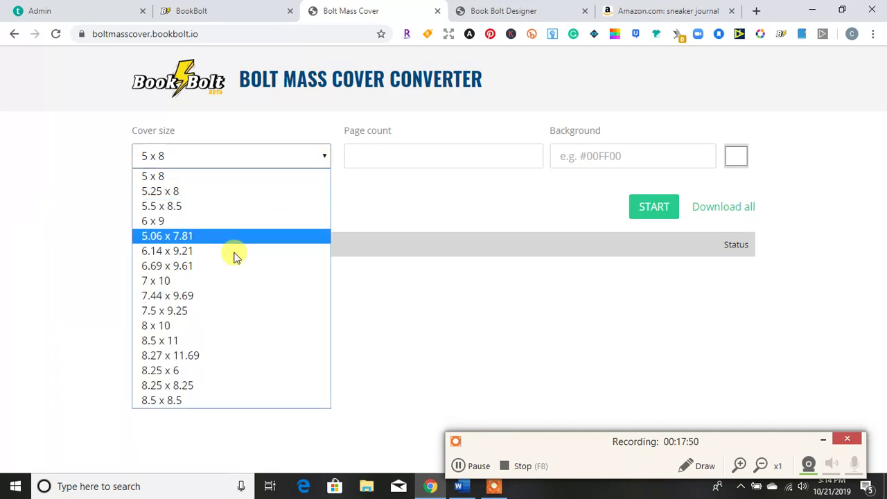
click(184, 222)
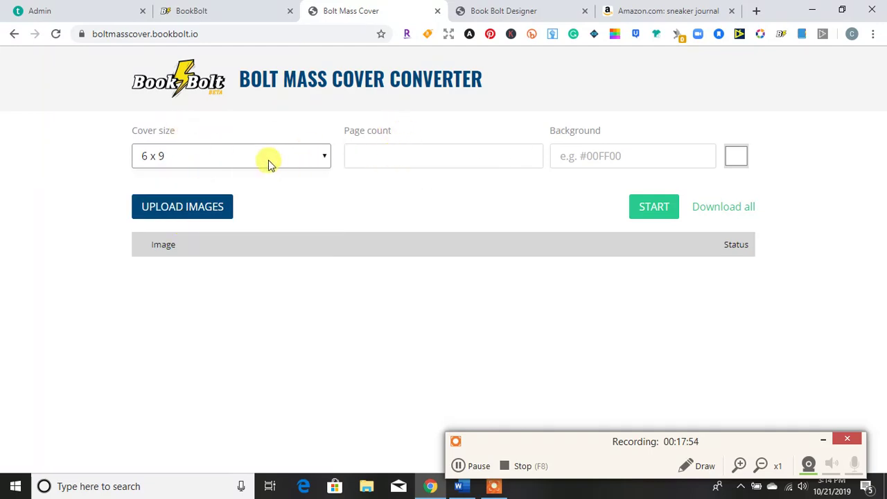
click(380, 158)
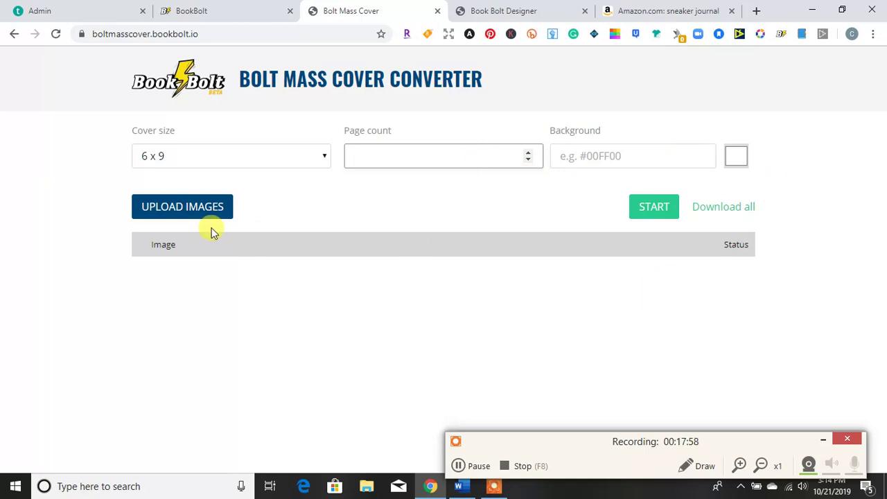
click(184, 208)
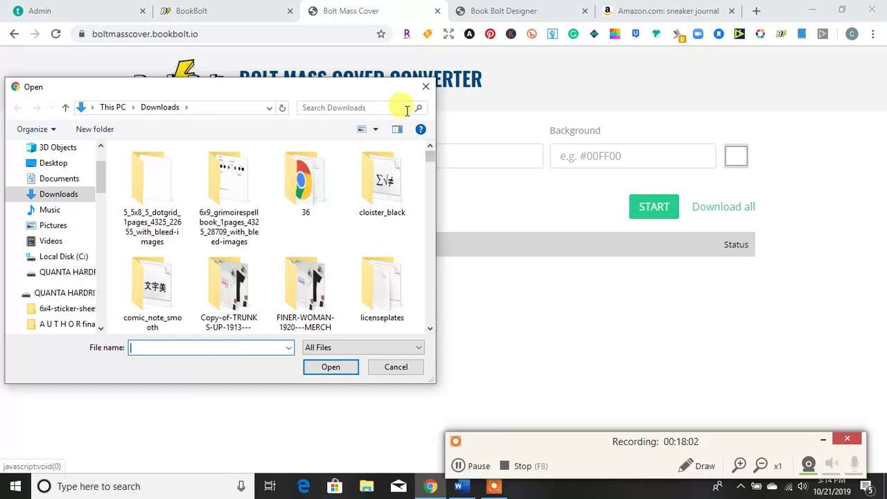
click(425, 86)
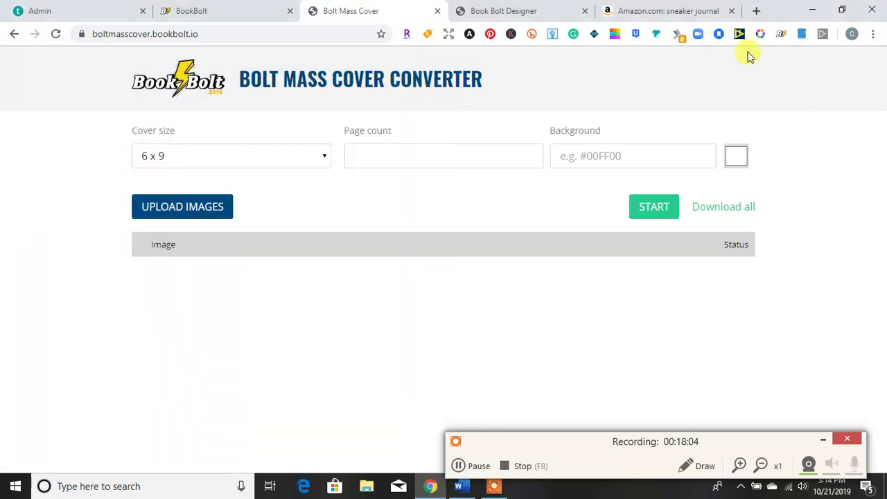
- Review the tools listed under the Book Bolt member account and open the Favorites page
click(231, 11)
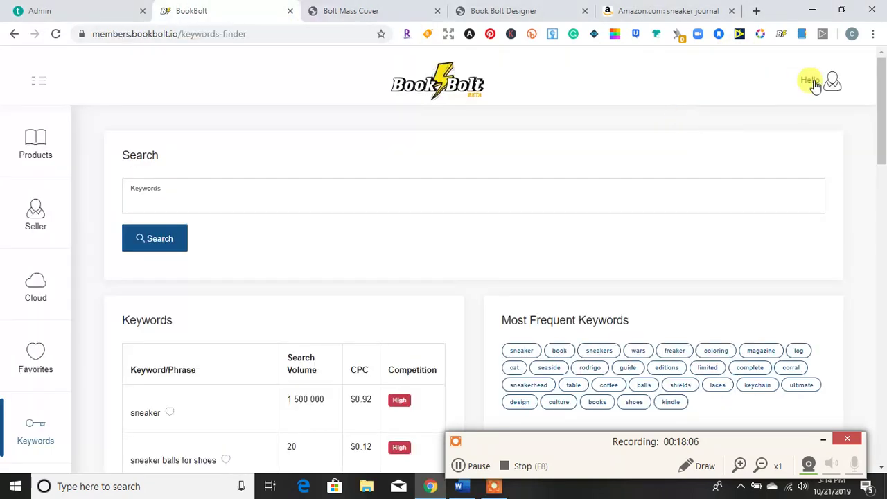
click(825, 89)
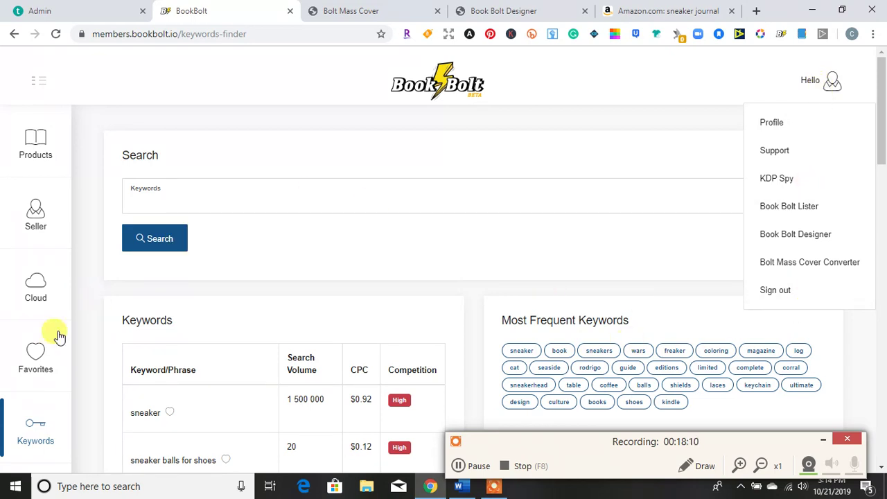
click(38, 363)
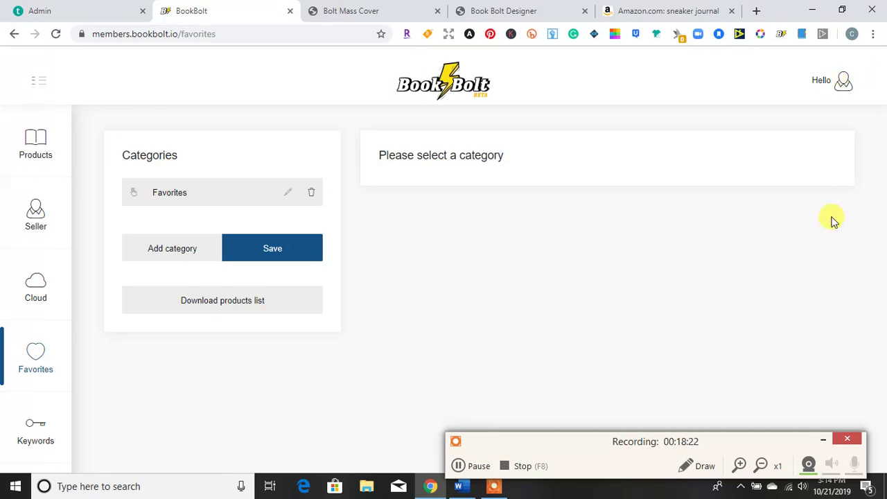
click(843, 82)
- Close the Book Bolt Designer and Bolt Mass Cover Converter pages
click(586, 12)
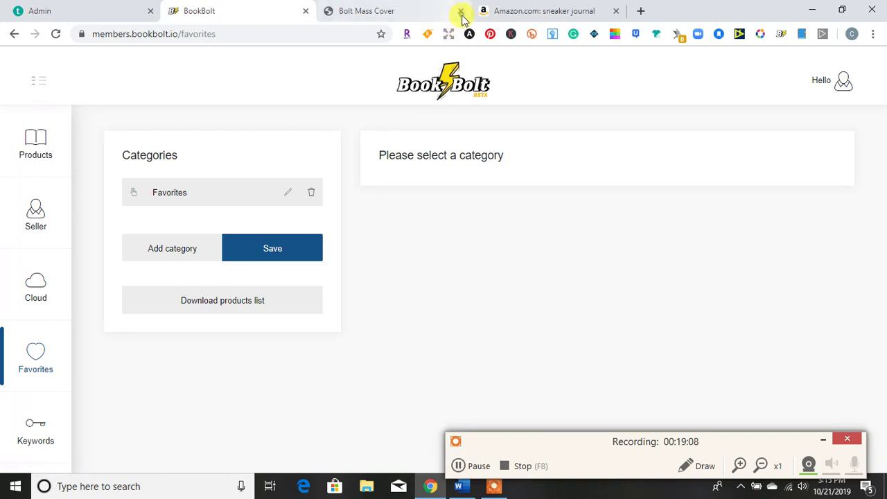
click(460, 12)
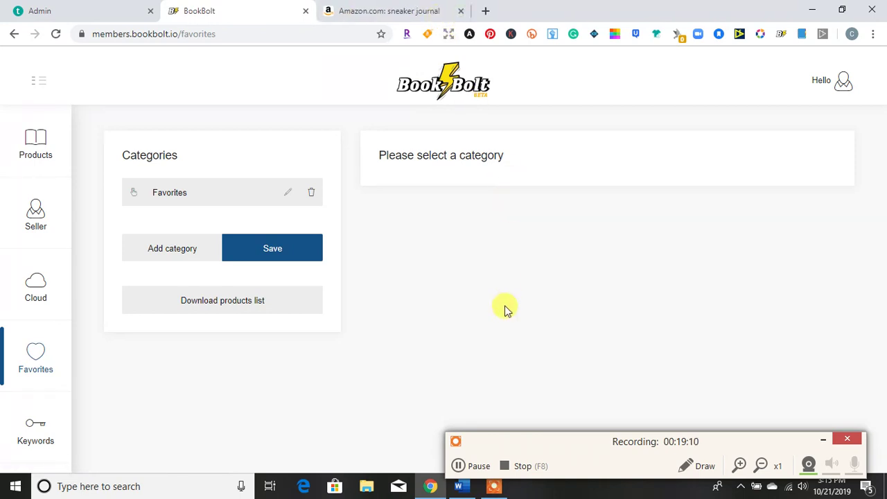